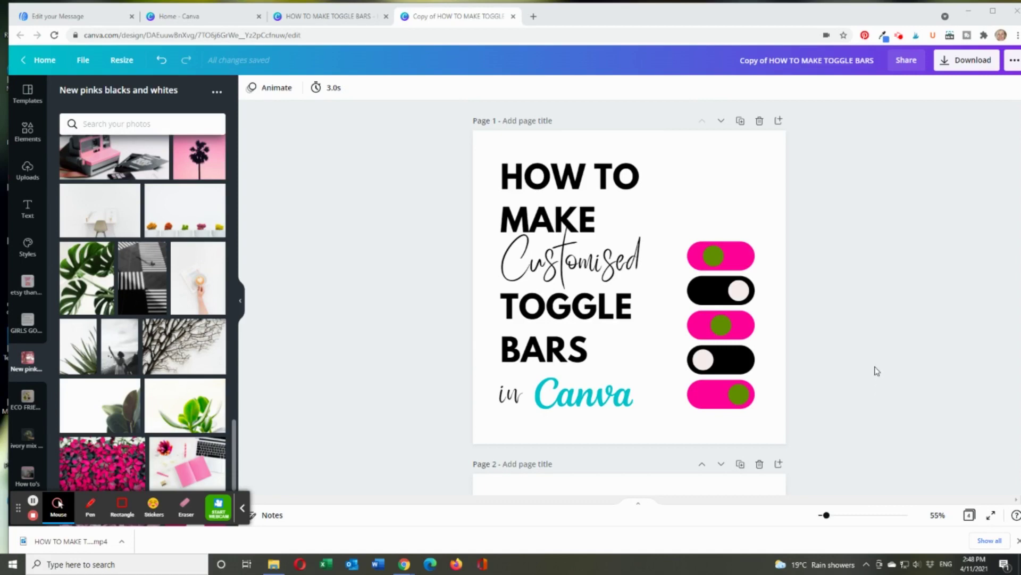
# Scroll down past the three toggle-bar pages until blank Page 4 is showing.
pyautogui.scroll(-5, 869, 323)
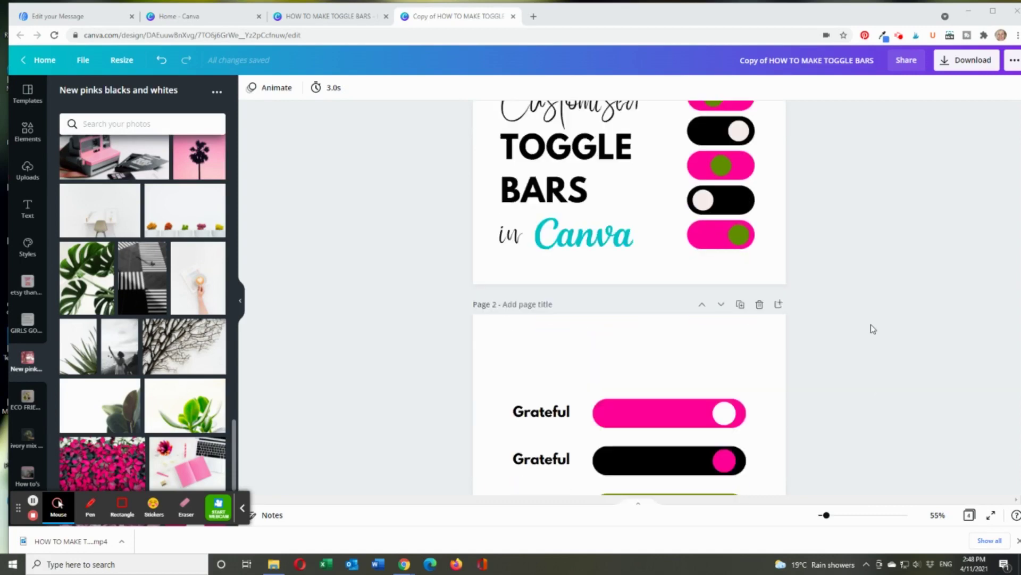
pyautogui.scroll(-1, 873, 328)
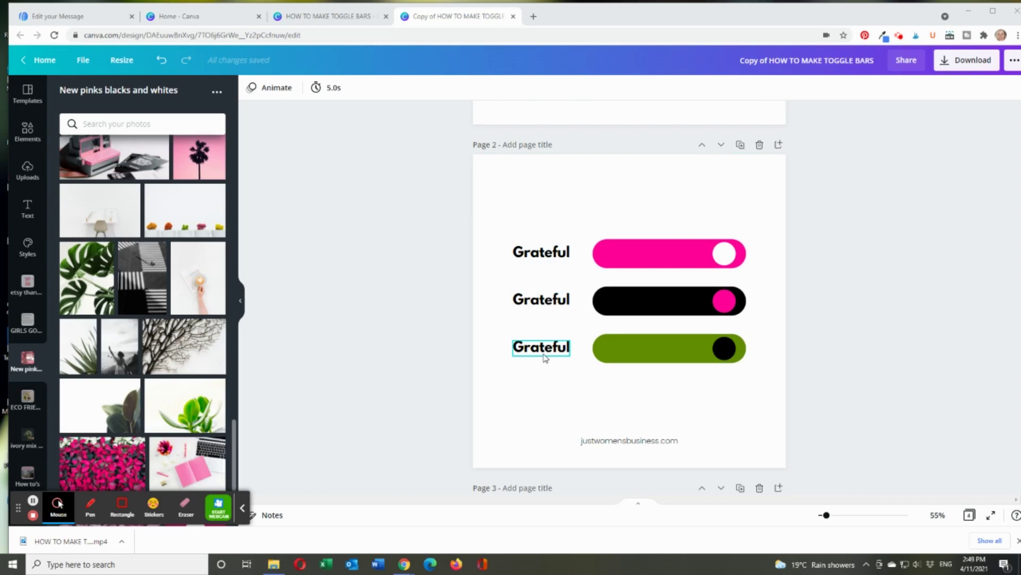
pyautogui.scroll(-7, 821, 376)
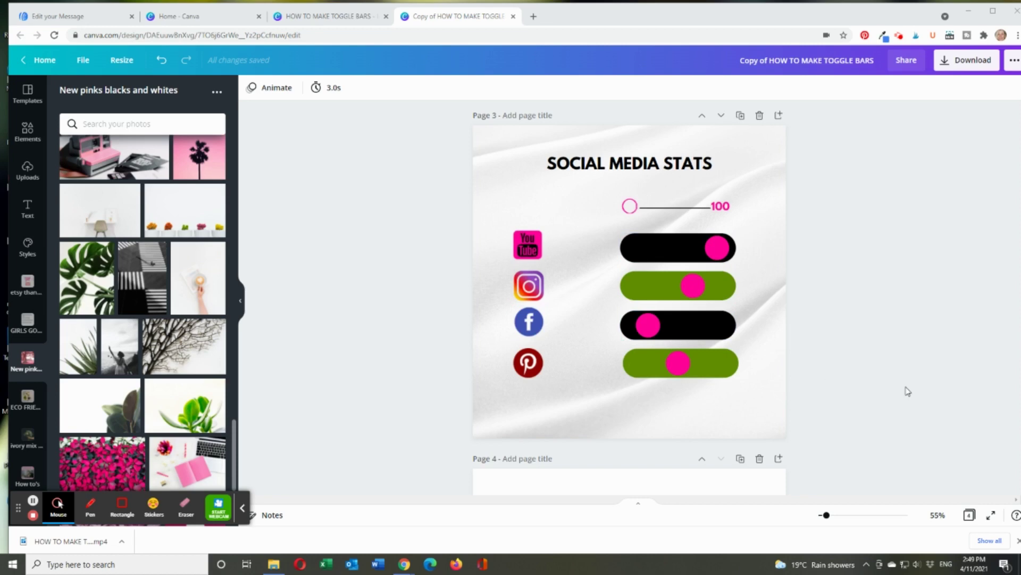
pyautogui.scroll(-6, 906, 402)
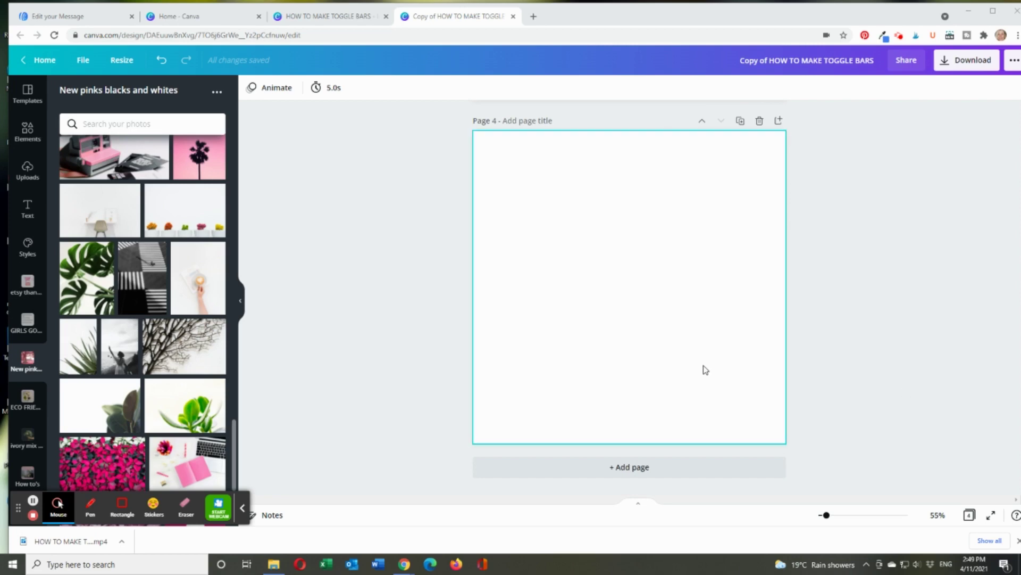
# Add a line on page 4 at weight 100, shorten it, and centre it near the top.
pyautogui.click(647, 281)
pyautogui.press('l')
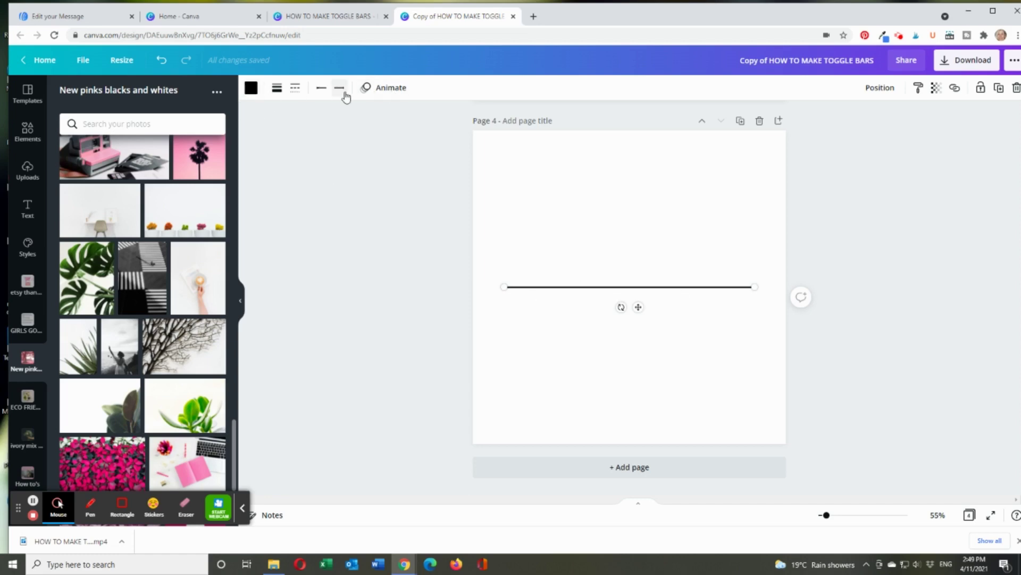
pyautogui.click(276, 90)
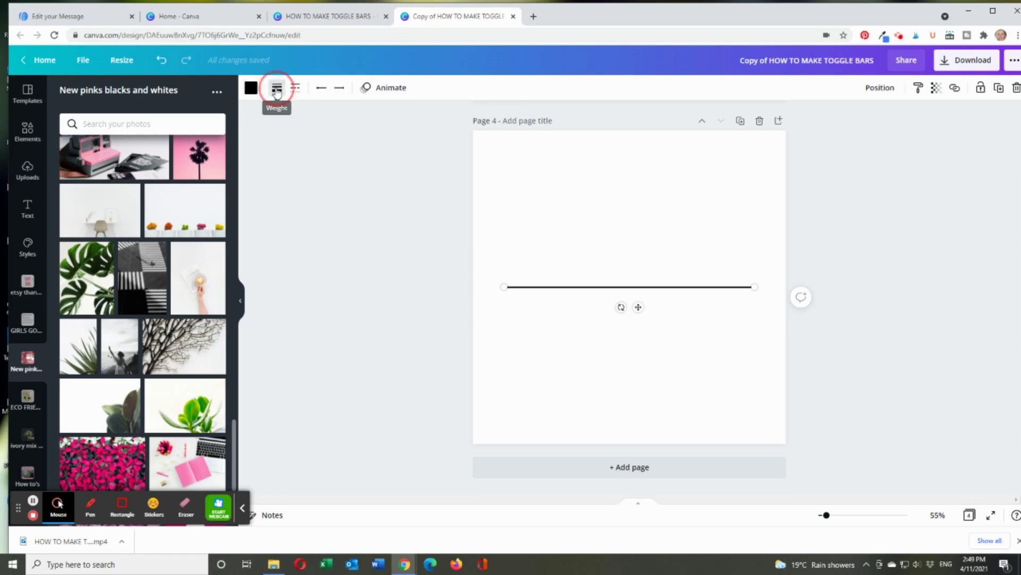
pyautogui.moveTo(336, 121); pyautogui.dragTo(405, 120)
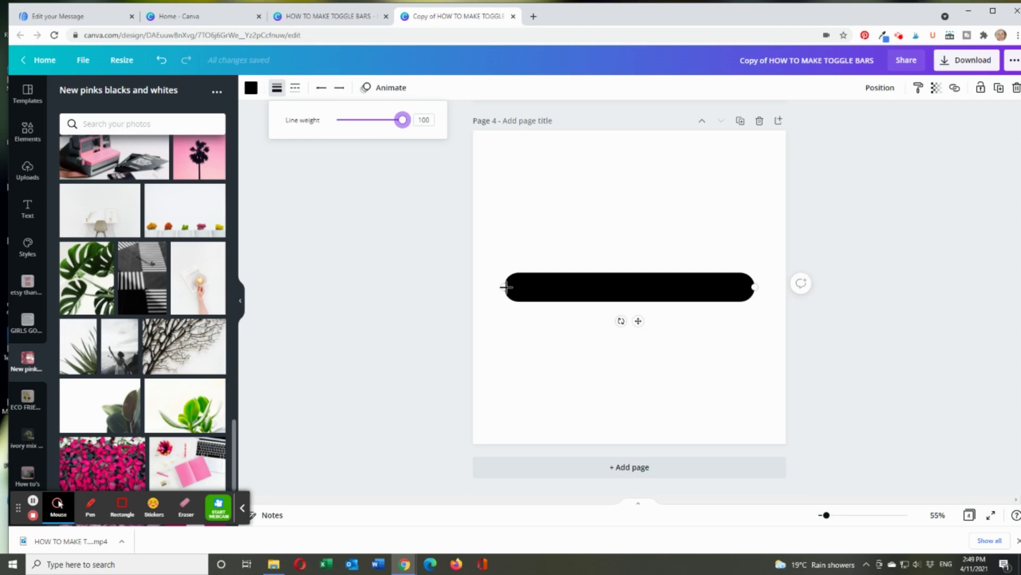
pyautogui.moveTo(506, 287); pyautogui.dragTo(569, 287)
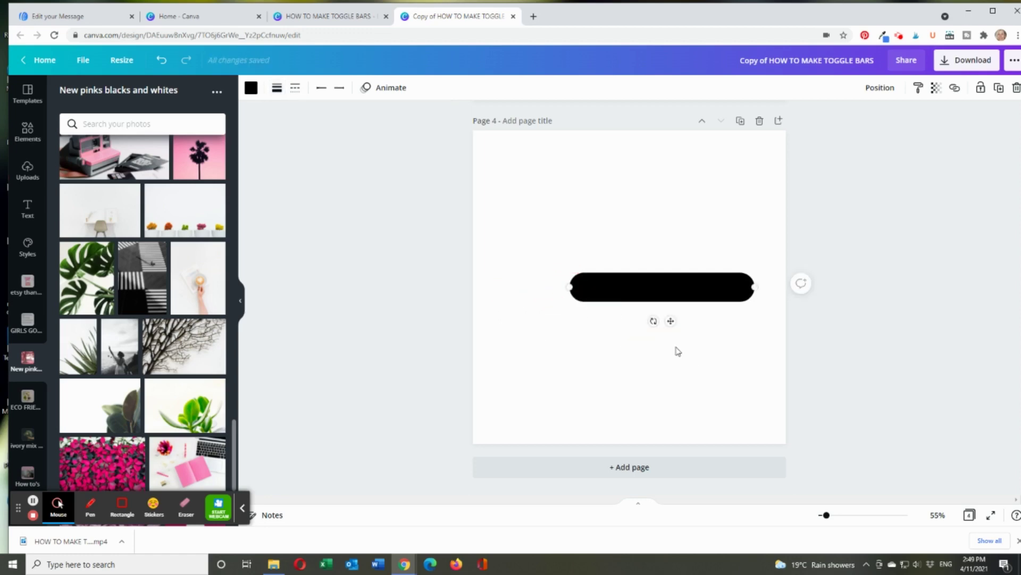
pyautogui.moveTo(670, 321); pyautogui.dragTo(642, 250)
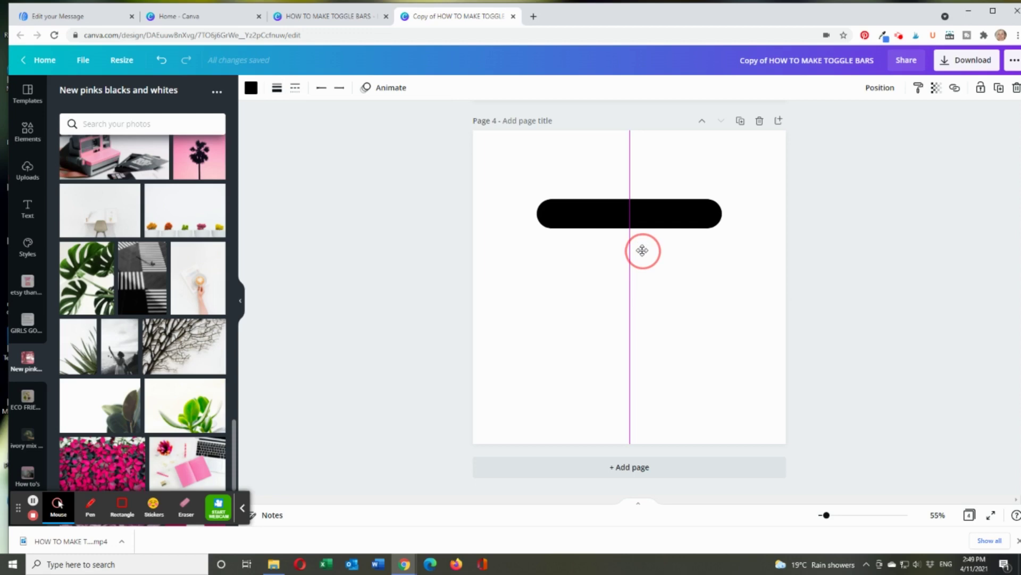
pyautogui.click(679, 356)
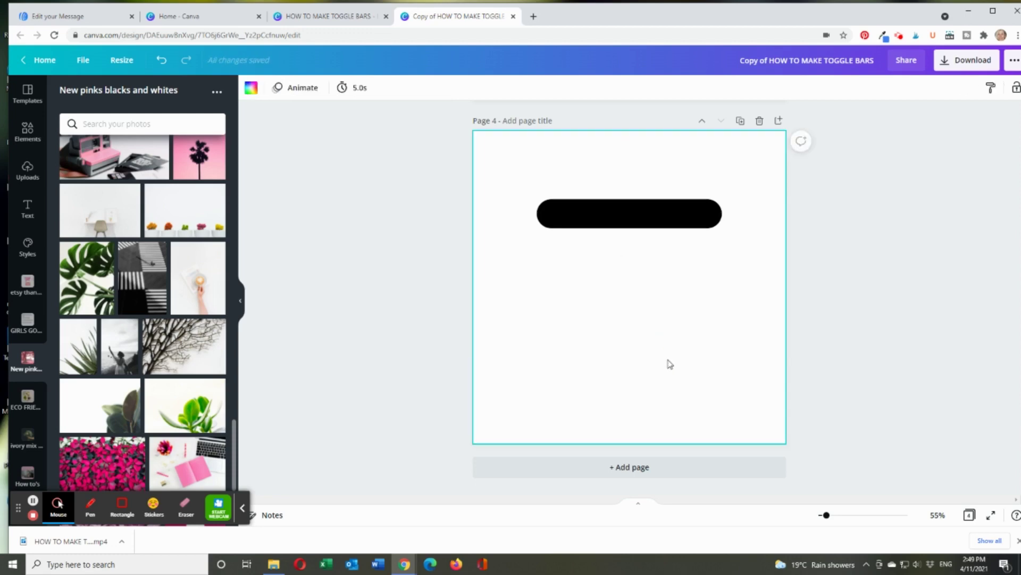
# Add a small circle and fill it with the pink brand colour.
pyautogui.press('c')
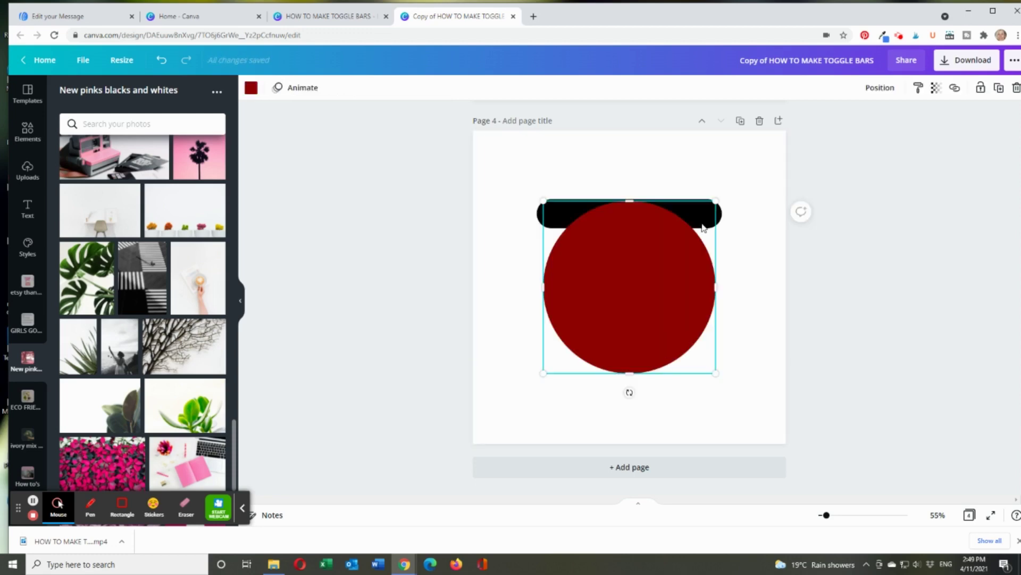
pyautogui.moveTo(716, 201); pyautogui.dragTo(571, 348)
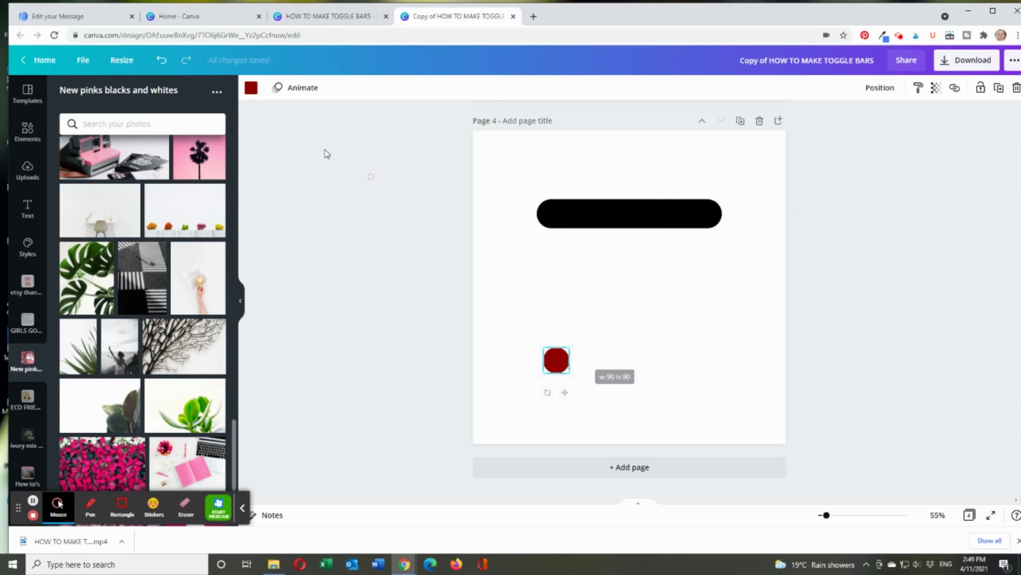
pyautogui.click(252, 88)
pyautogui.click(184, 248)
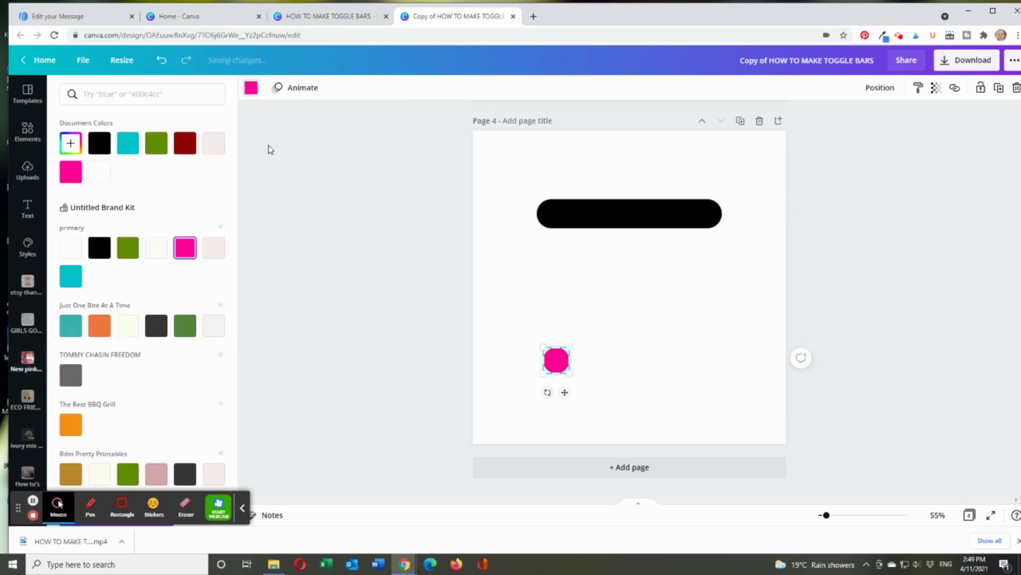
# Move the pink circle into the black bar's right end, sized and nudged to fit.
pyautogui.click(550, 366)
pyautogui.moveTo(564, 392); pyautogui.dragTo(707, 247)
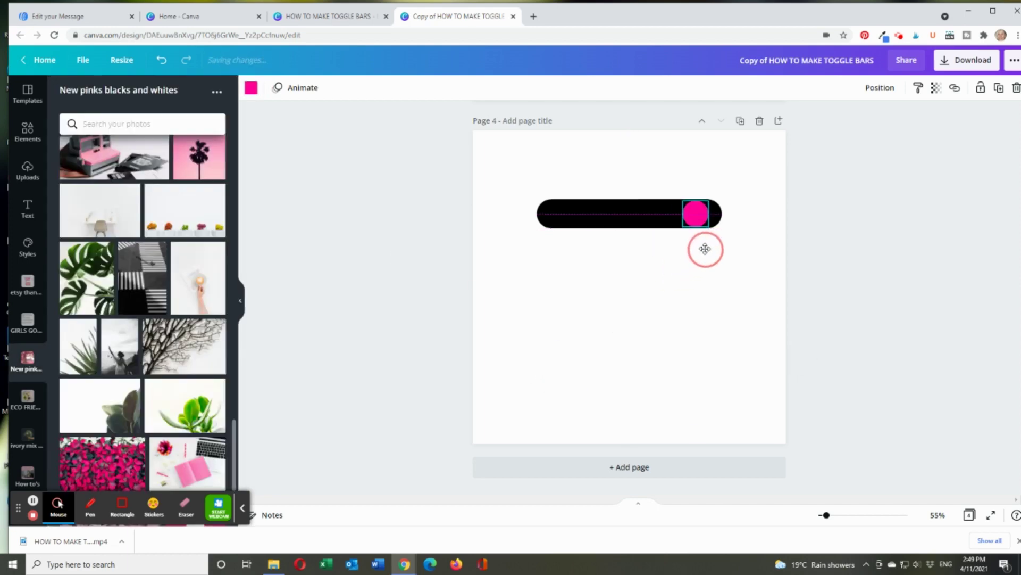
pyautogui.click(729, 296)
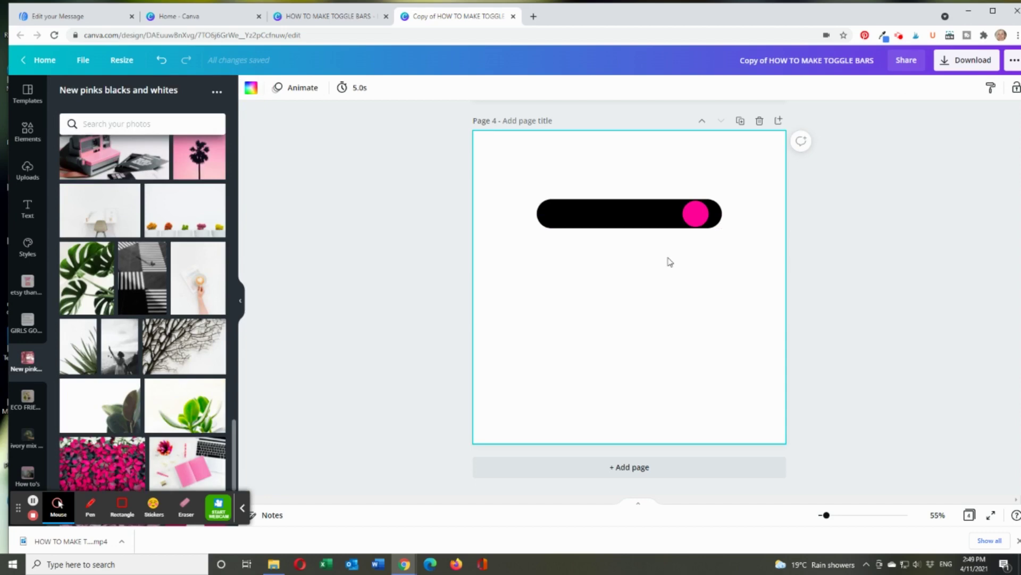
pyautogui.click(698, 211)
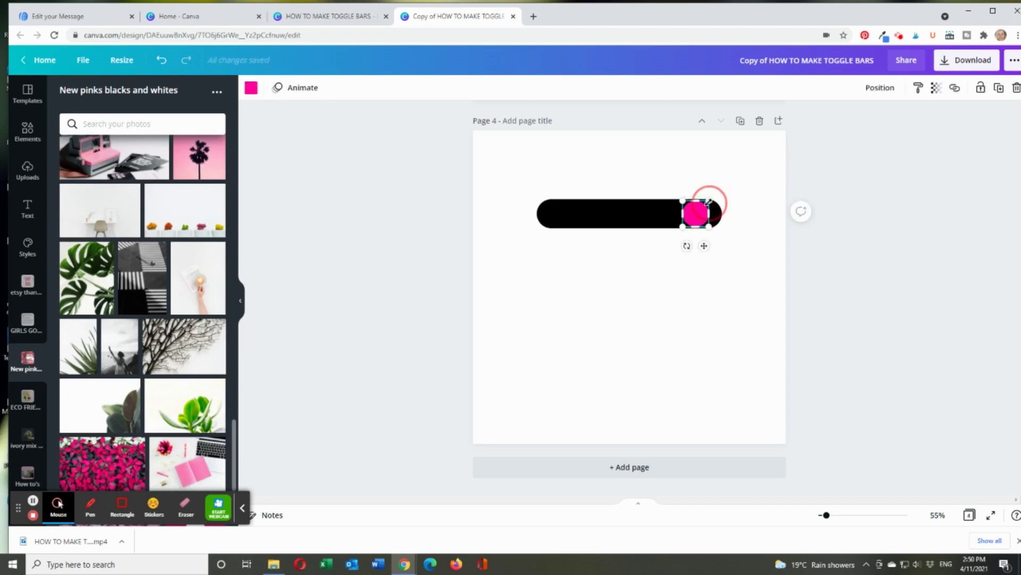
pyautogui.moveTo(709, 202); pyautogui.dragTo(706, 204)
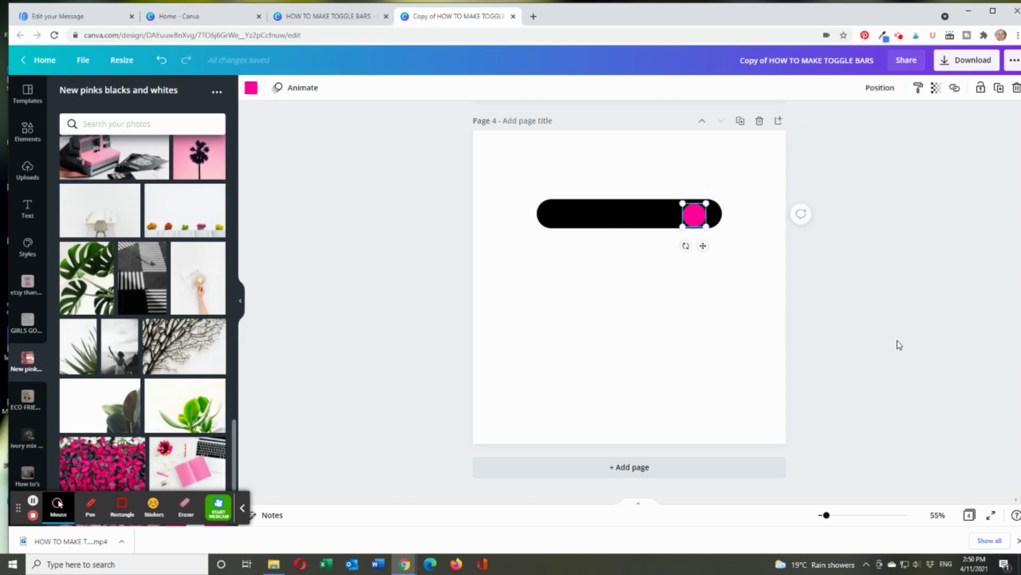
pyautogui.press('Up')
pyautogui.press('Up')
pyautogui.press('Up')
pyautogui.click(737, 357)
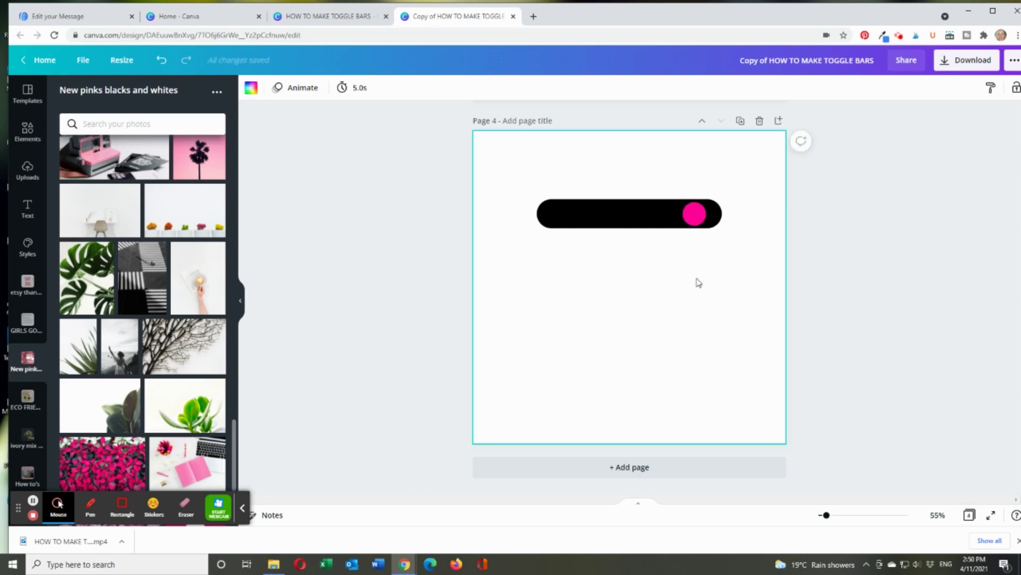
# Group the bar and pink circle into one toggle and duplicate it three times.
pyautogui.moveTo(511, 174); pyautogui.dragTo(759, 265)
pyautogui.click(868, 91)
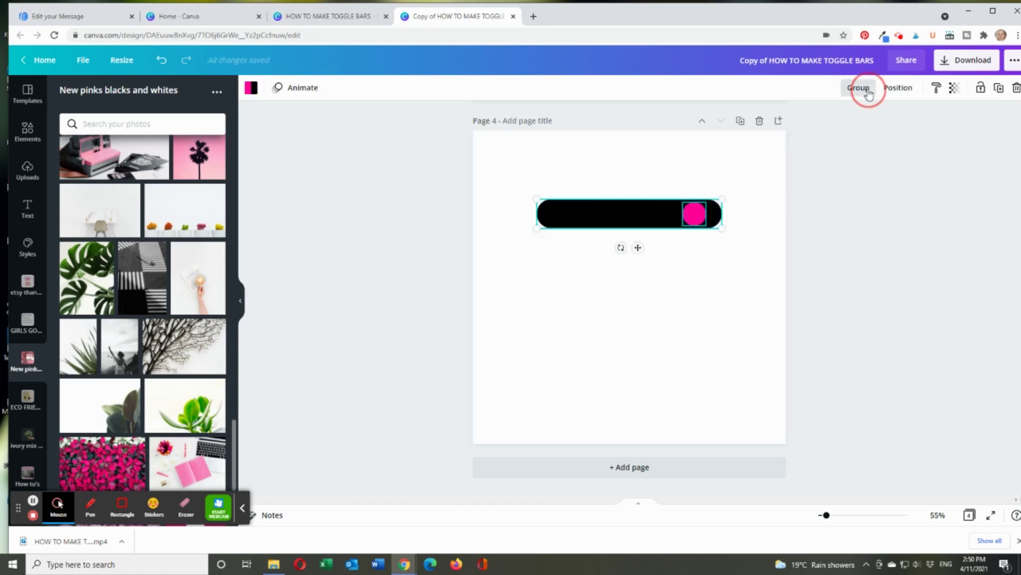
pyautogui.click(999, 89)
pyautogui.click(999, 89)
pyautogui.click(999, 89)
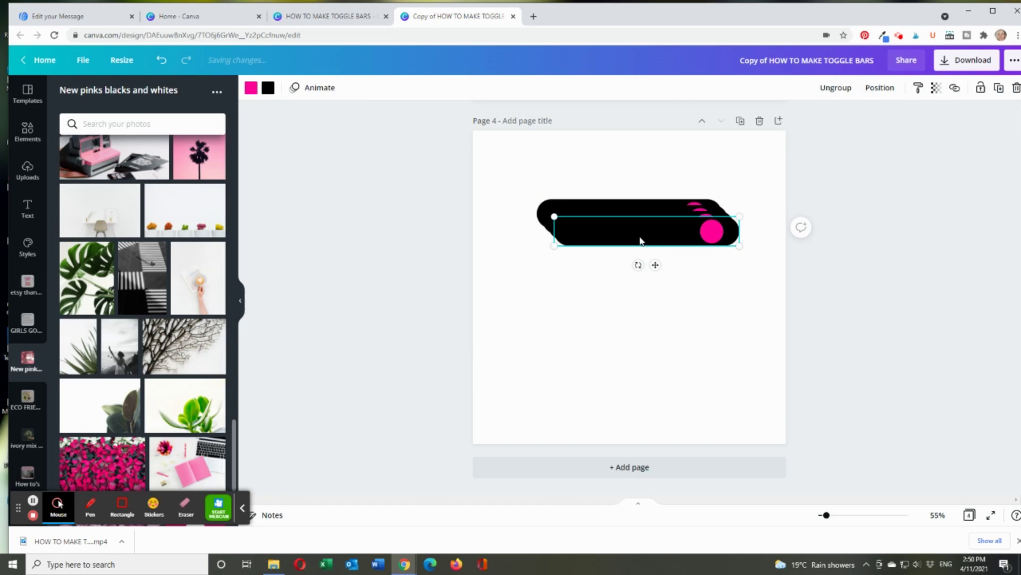
# Stack the four toggles down the page and tidy them into an evenly spaced column.
pyautogui.moveTo(638, 243); pyautogui.dragTo(631, 366)
pyautogui.moveTo(617, 228); pyautogui.dragTo(620, 259)
pyautogui.moveTo(526, 172); pyautogui.dragTo(748, 376)
pyautogui.click(898, 89)
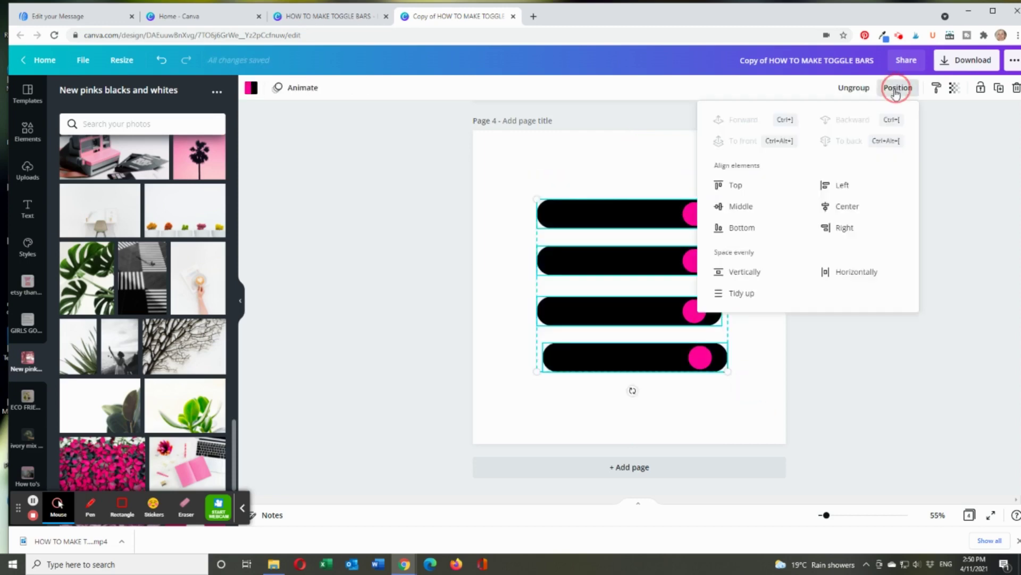
pyautogui.click(745, 294)
pyautogui.click(867, 387)
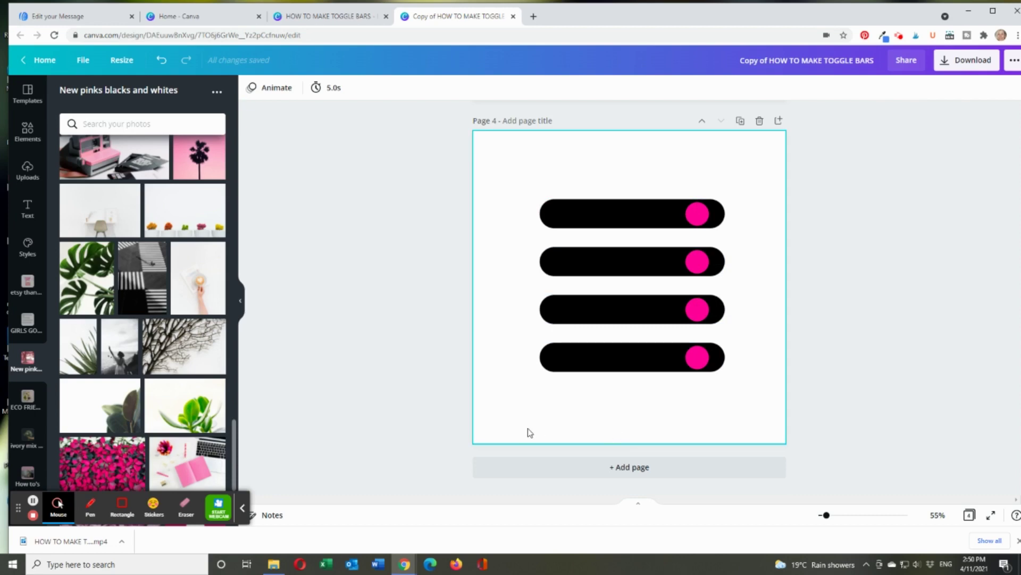
# Ungroup the fourth toggle and slide its pink knob to the bar's centre.
pyautogui.click(695, 358)
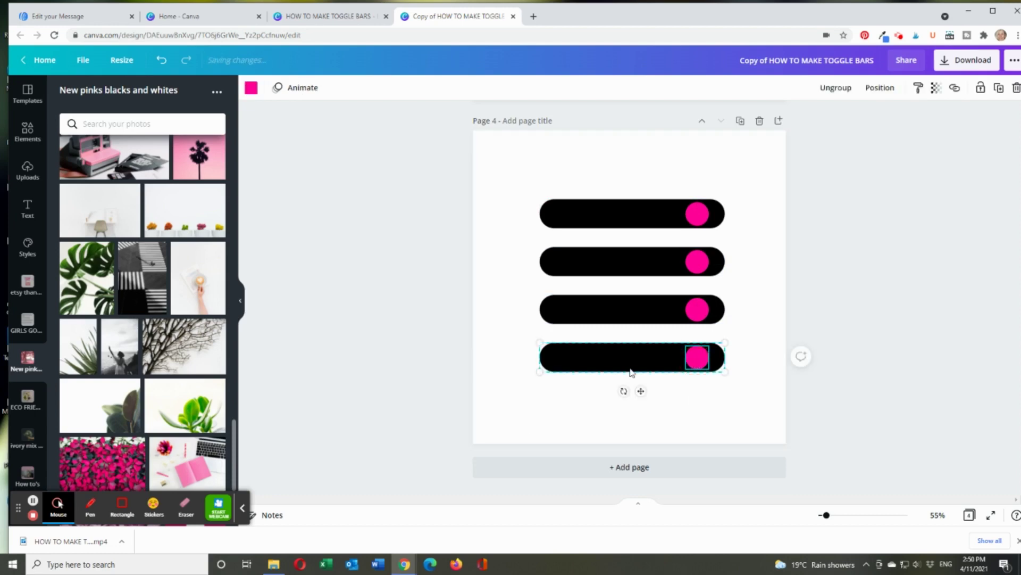
pyautogui.click(838, 88)
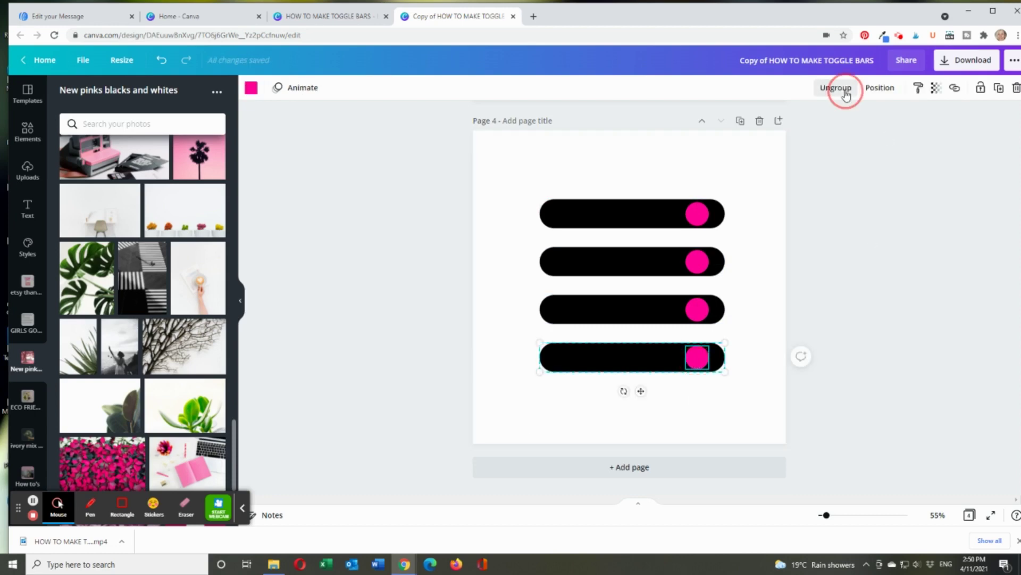
pyautogui.click(695, 360)
pyautogui.moveTo(694, 360)
pyautogui.mouseDown()
pyautogui.moveTo(631, 357)
pyautogui.moveTo(700, 356)
pyautogui.mouseUp()
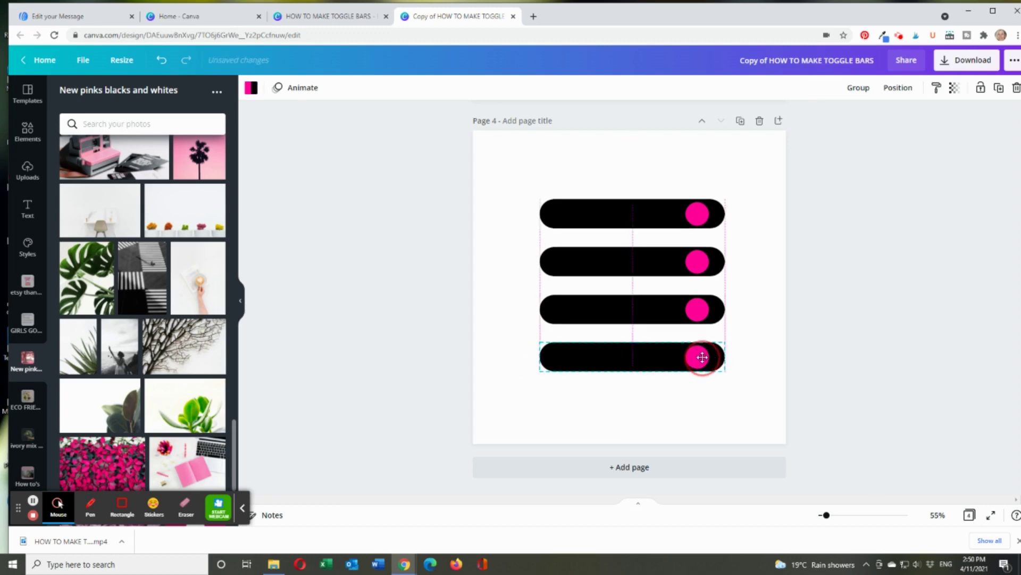
pyautogui.click(714, 420)
pyautogui.click(700, 357)
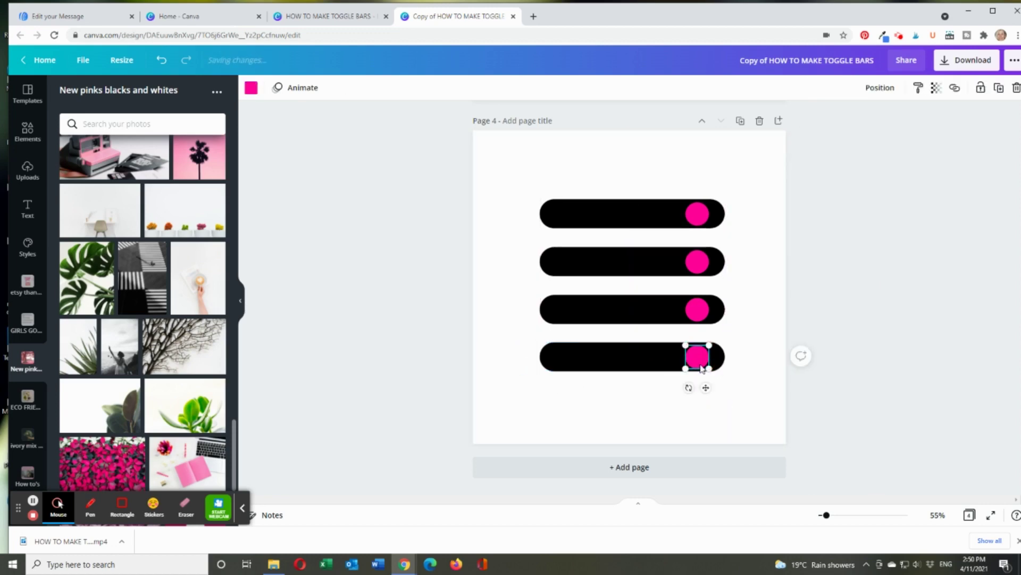
pyautogui.moveTo(700, 360); pyautogui.dragTo(653, 360)
pyautogui.click(719, 403)
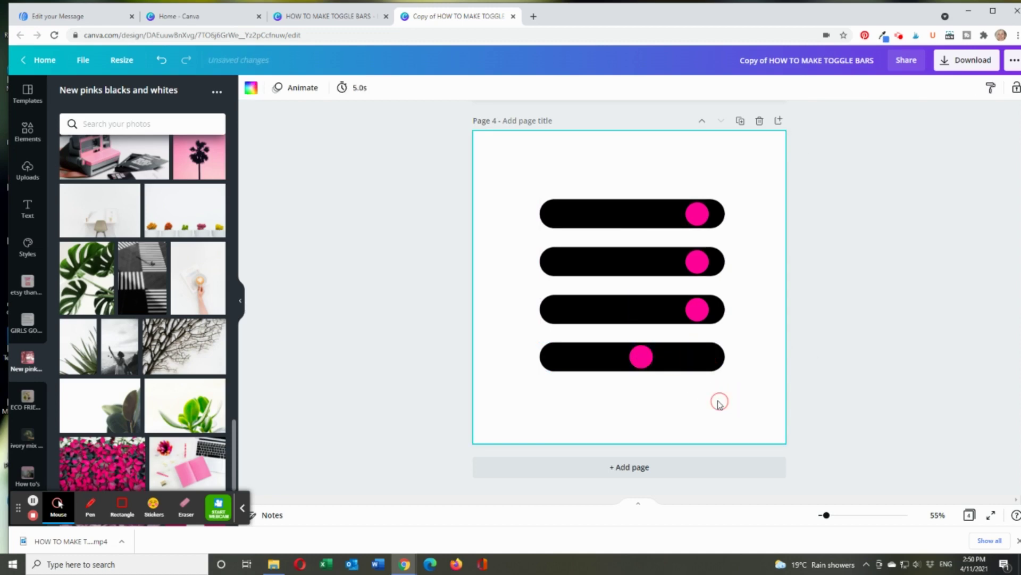
# Ungroup the third toggle, move its knob to the left end, and make it white.
pyautogui.click(680, 304)
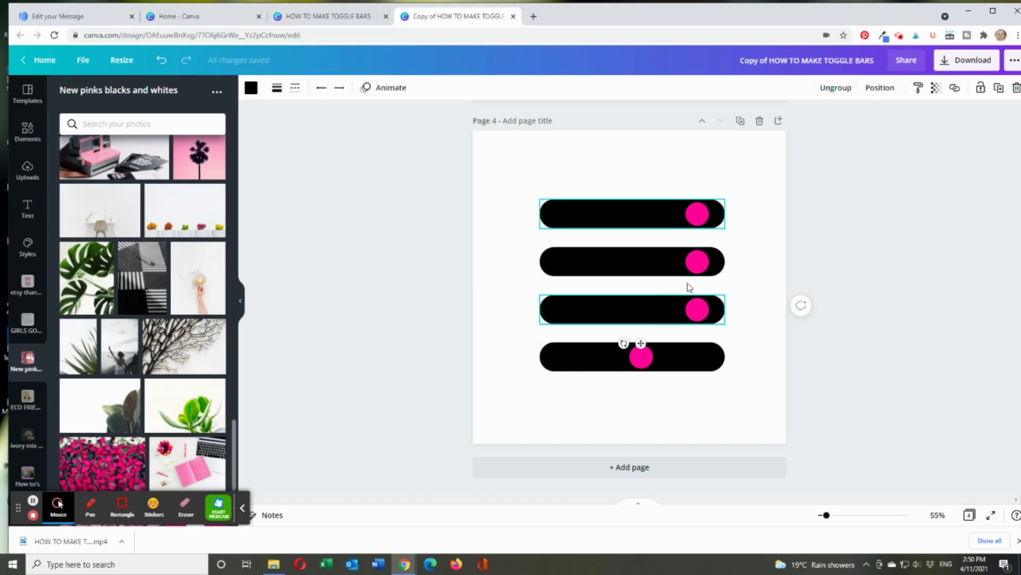
pyautogui.click(836, 88)
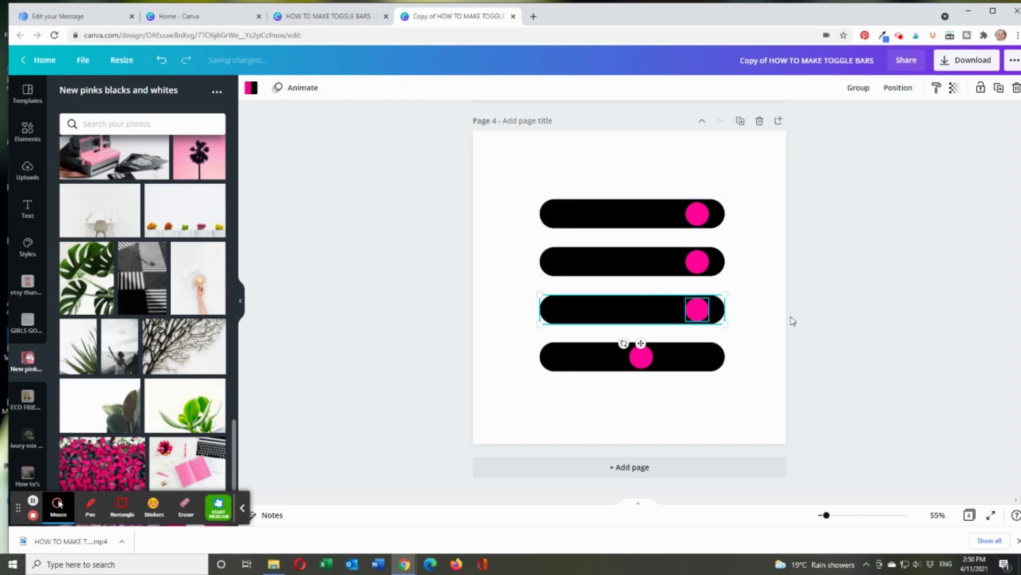
pyautogui.click(697, 309)
pyautogui.moveTo(697, 309); pyautogui.dragTo(565, 310)
pyautogui.click(763, 367)
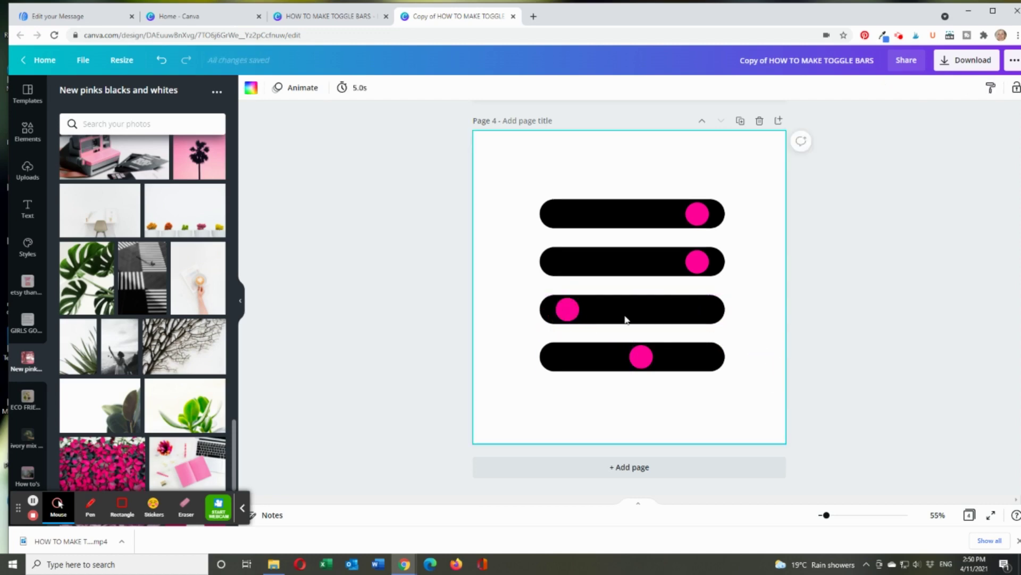
pyautogui.click(575, 316)
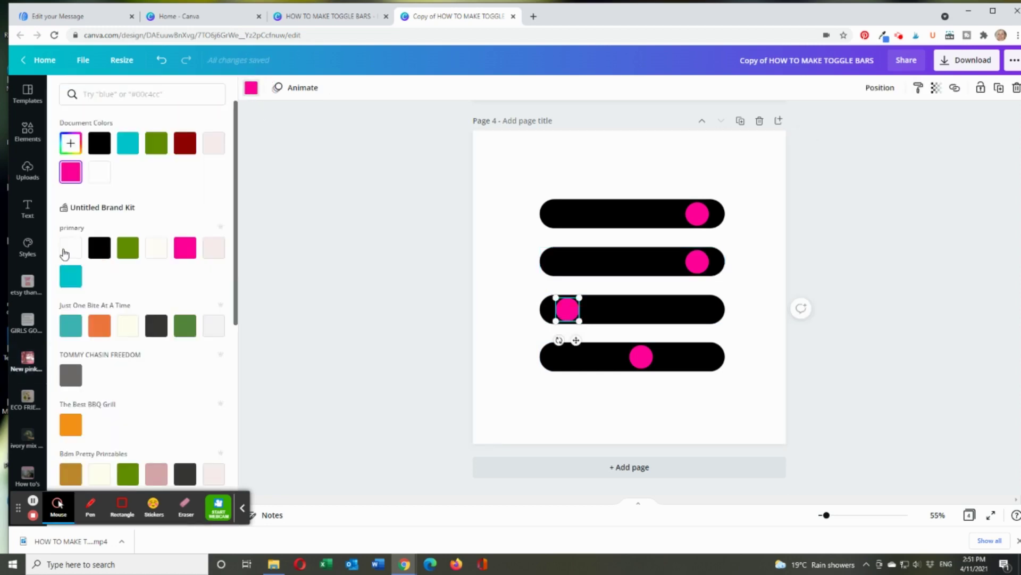
pyautogui.click(64, 252)
pyautogui.click(750, 299)
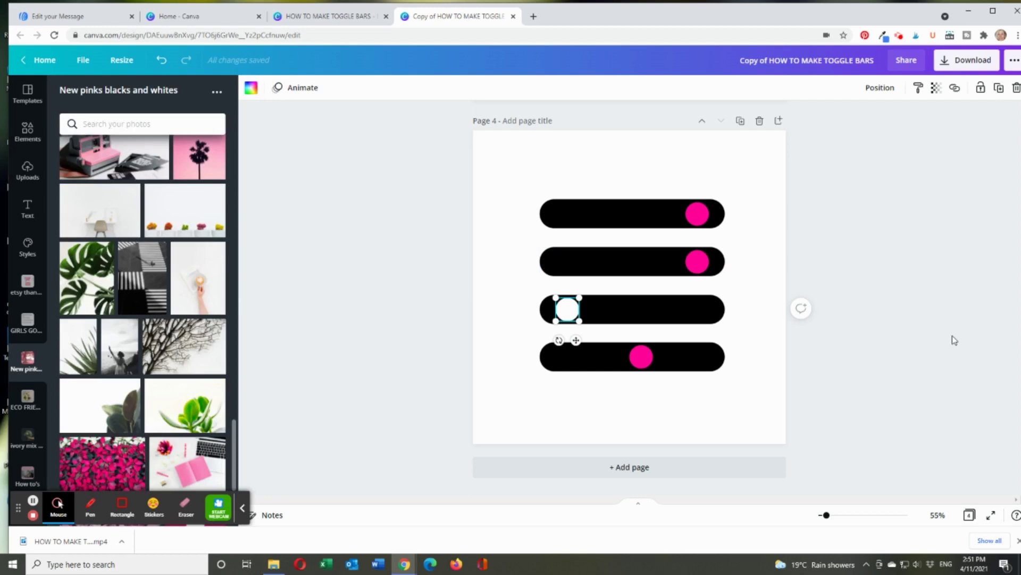
pyautogui.click(975, 345)
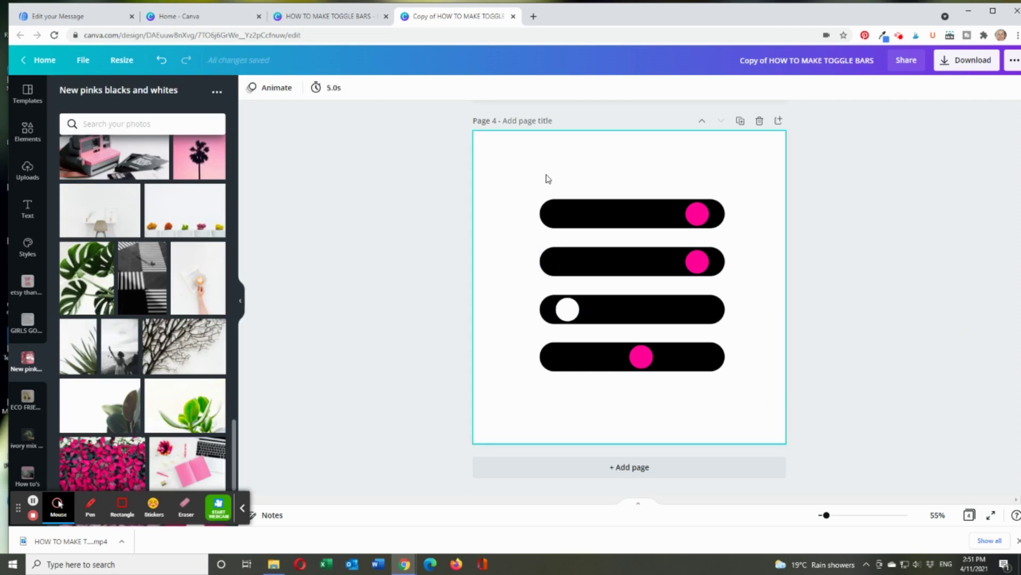
# Shrink the four toggle bars together and shift them toward the page's right side.
pyautogui.moveTo(515, 170); pyautogui.dragTo(768, 410)
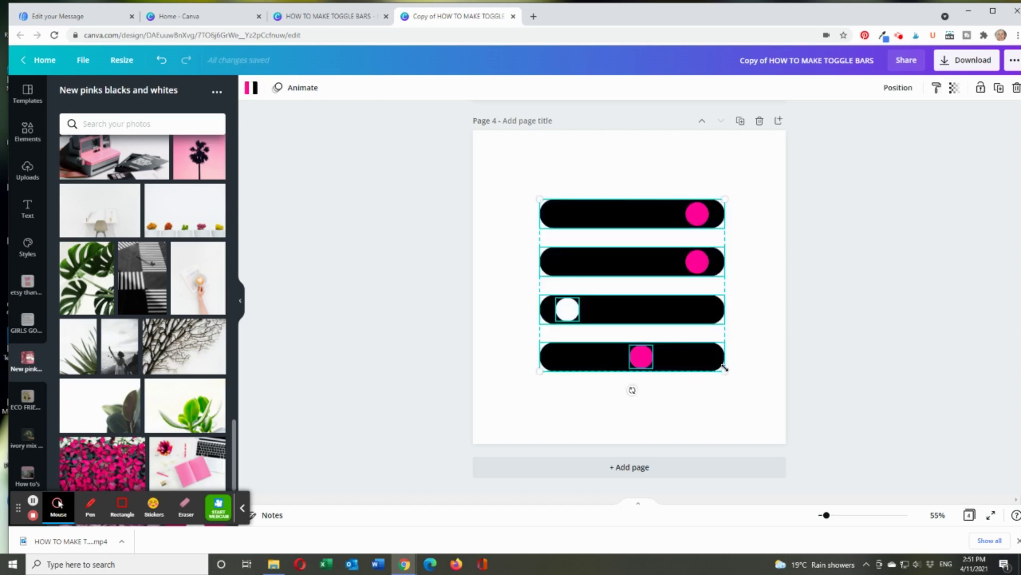
pyautogui.moveTo(726, 371); pyautogui.dragTo(672, 323)
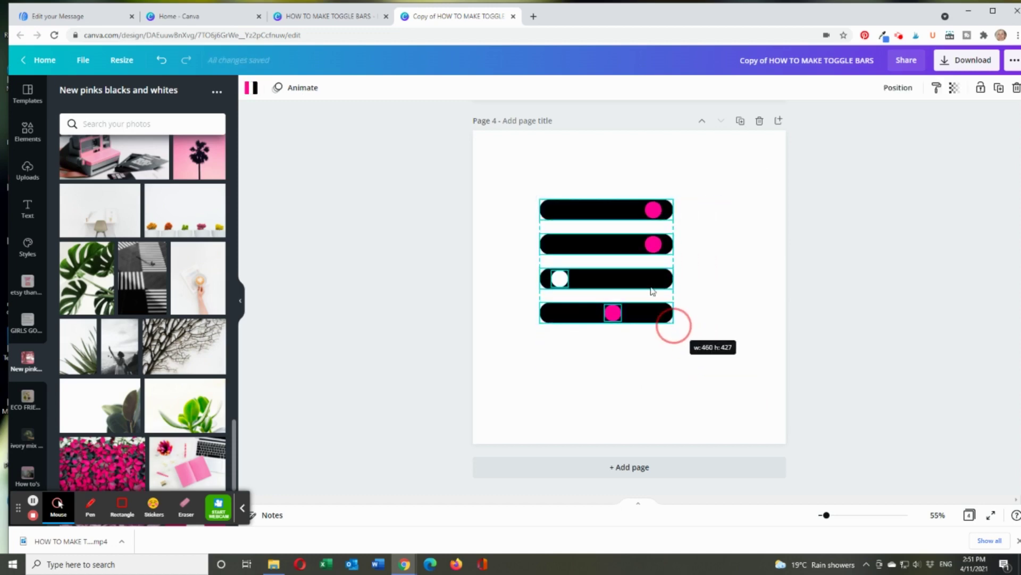
pyautogui.moveTo(645, 278); pyautogui.dragTo(720, 287)
pyautogui.click(550, 282)
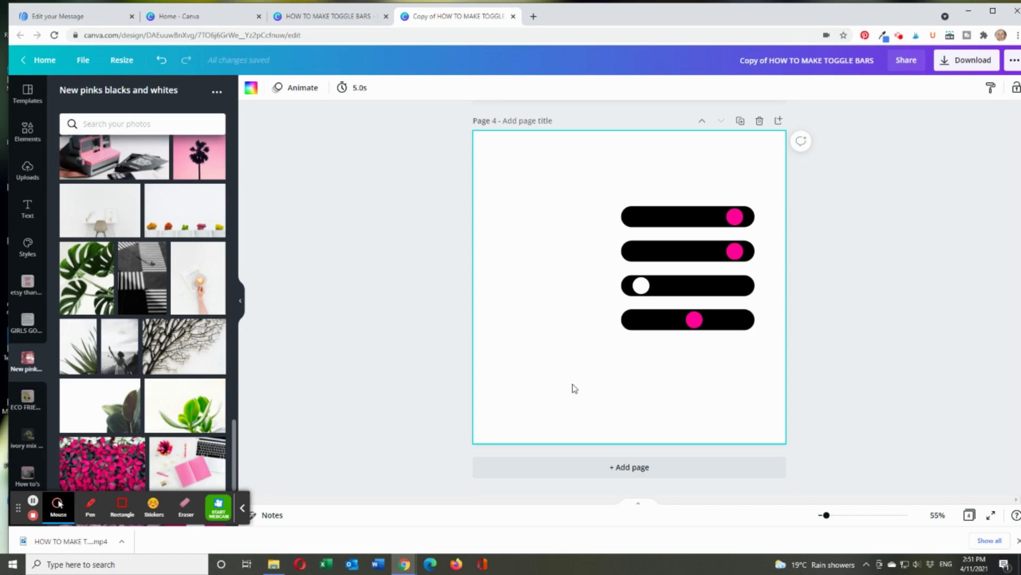
# Add an uppercase LOVE text label left of the top bar, sized down from 50 to 44.
pyautogui.press('t')
pyautogui.click(370, 88)
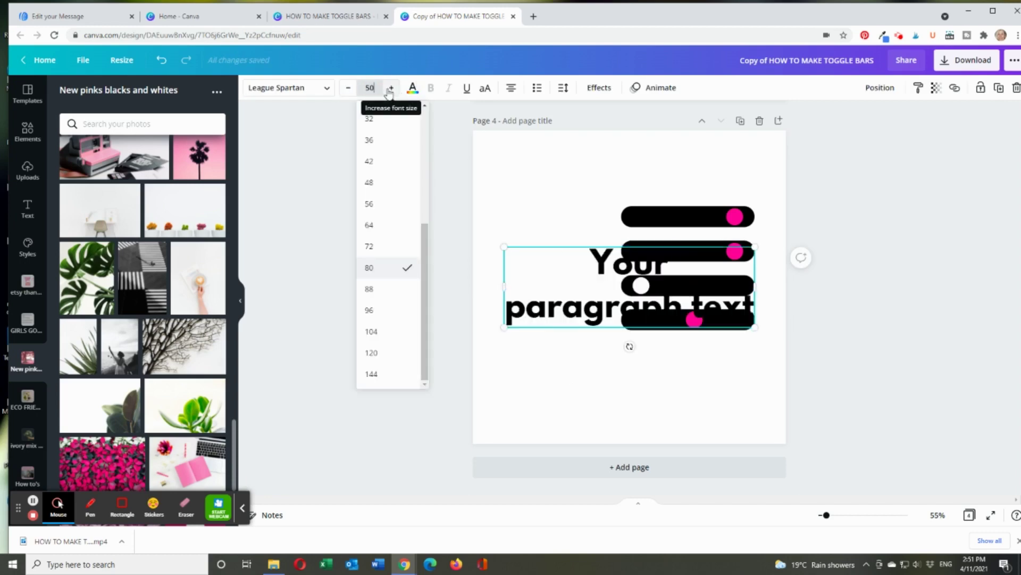
pyautogui.press('Return')
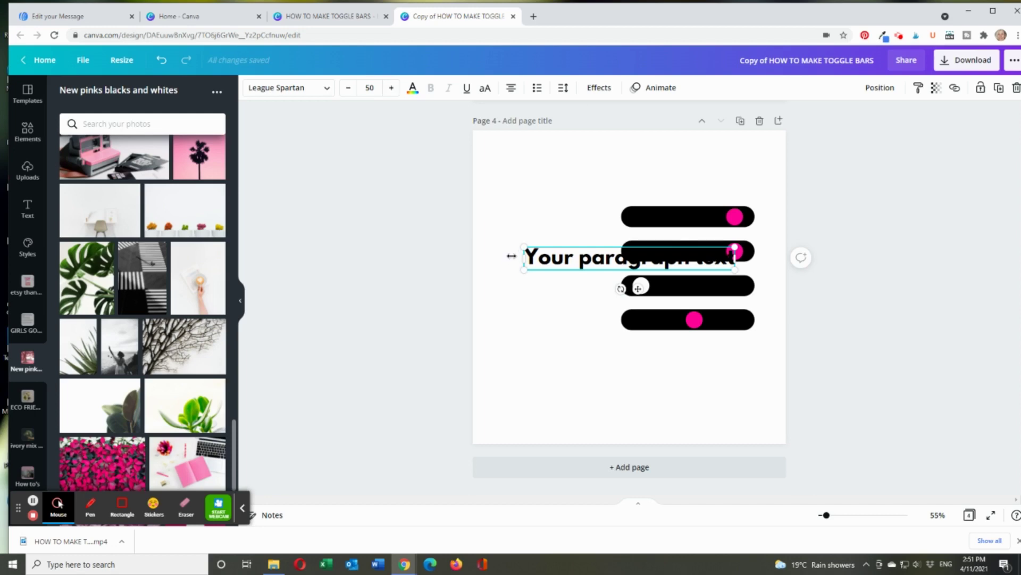
pyautogui.moveTo(531, 259); pyautogui.dragTo(764, 262)
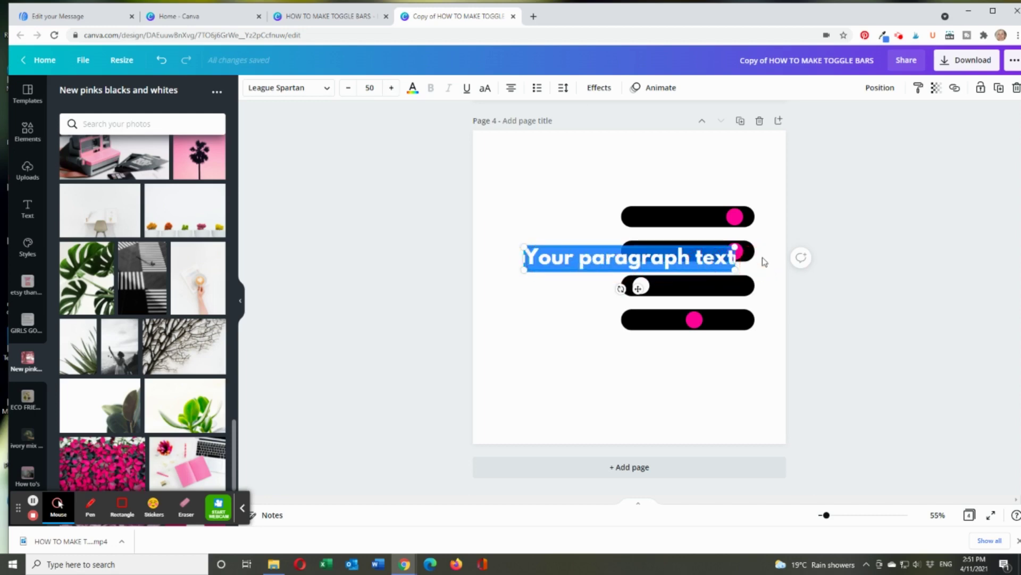
pyautogui.write('LOVE')
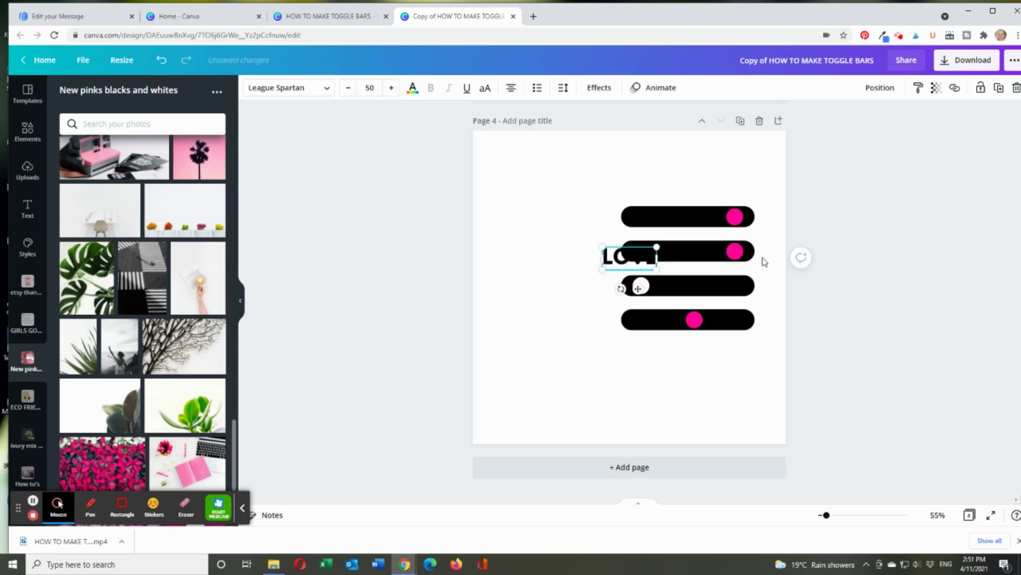
pyautogui.click(485, 88)
pyautogui.moveTo(641, 288); pyautogui.dragTo(573, 247)
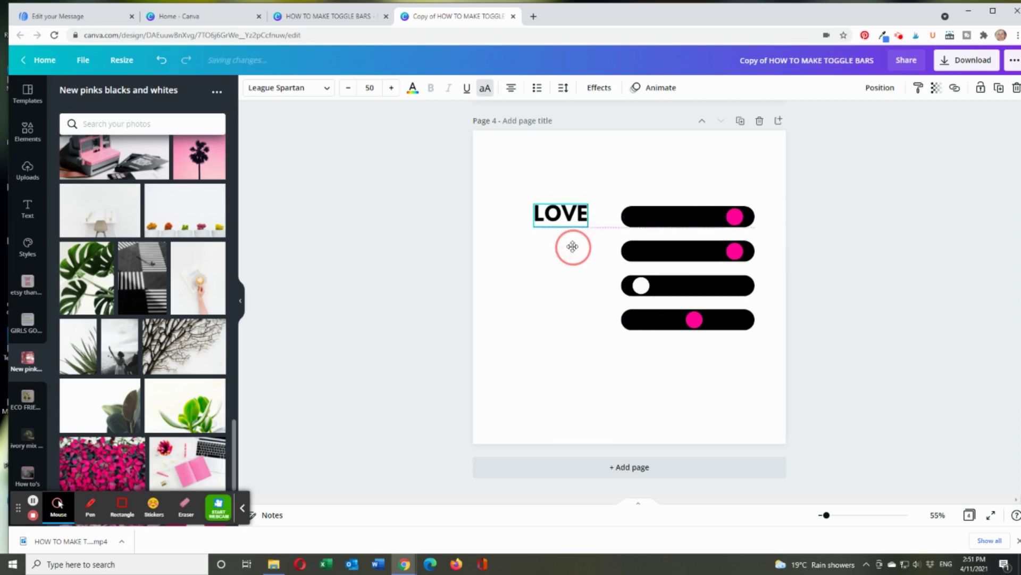
pyautogui.click(349, 88)
pyautogui.click(349, 88)
pyautogui.click(348, 88)
pyautogui.click(348, 88)
pyautogui.click(349, 87)
pyautogui.click(348, 88)
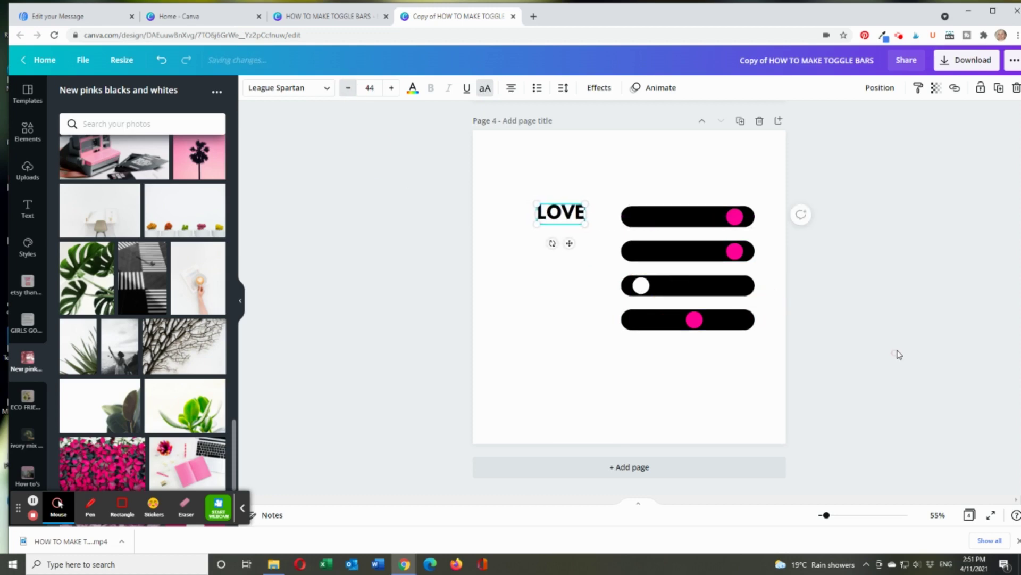
# Copy the LOVE label and place a copy beside each of the other toggle bars.
pyautogui.click(998, 89)
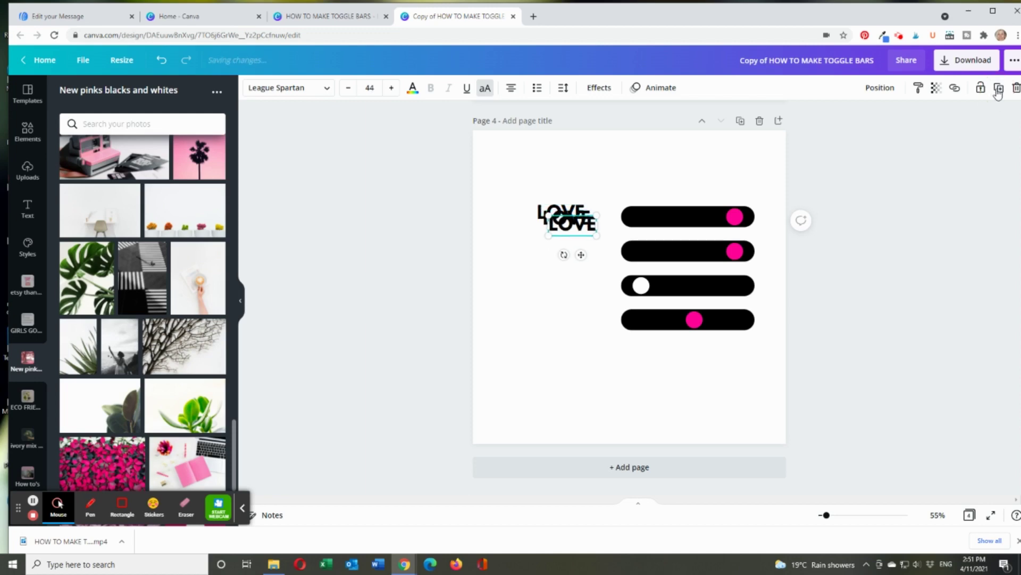
pyautogui.click(999, 89)
pyautogui.click(998, 89)
pyautogui.moveTo(595, 240); pyautogui.dragTo(574, 319)
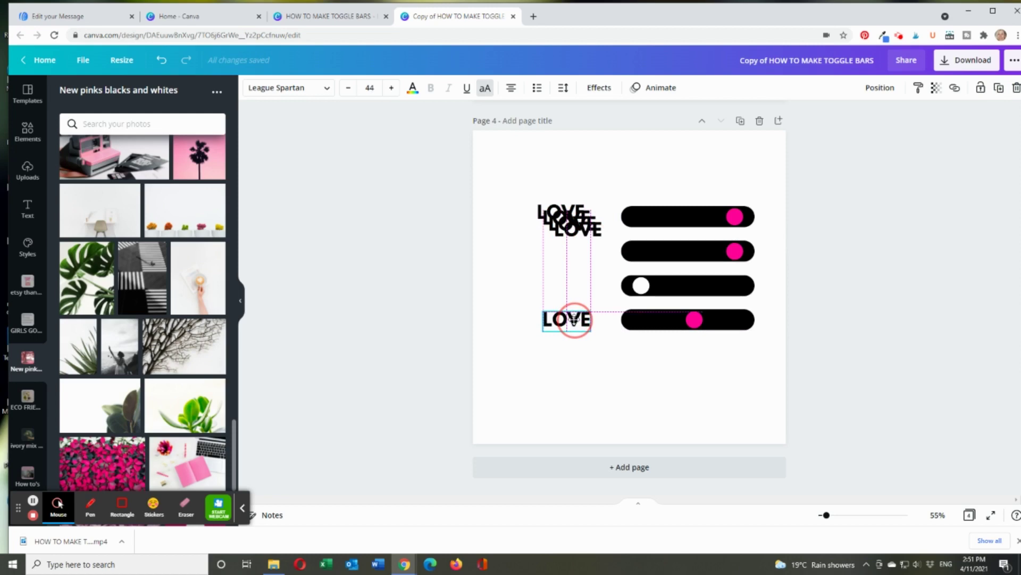
pyautogui.moveTo(574, 319); pyautogui.dragTo(579, 321)
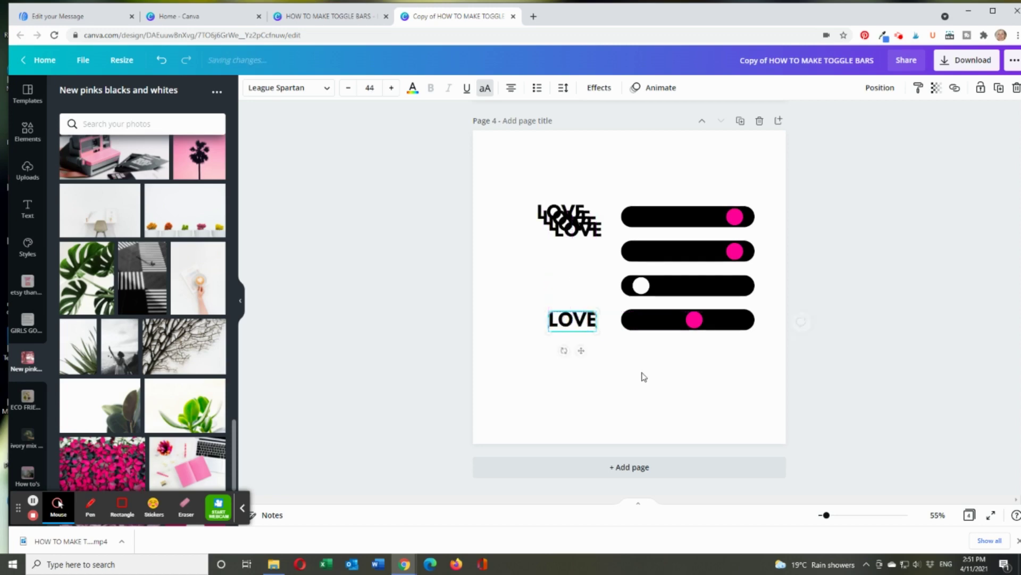
pyautogui.press('Up')
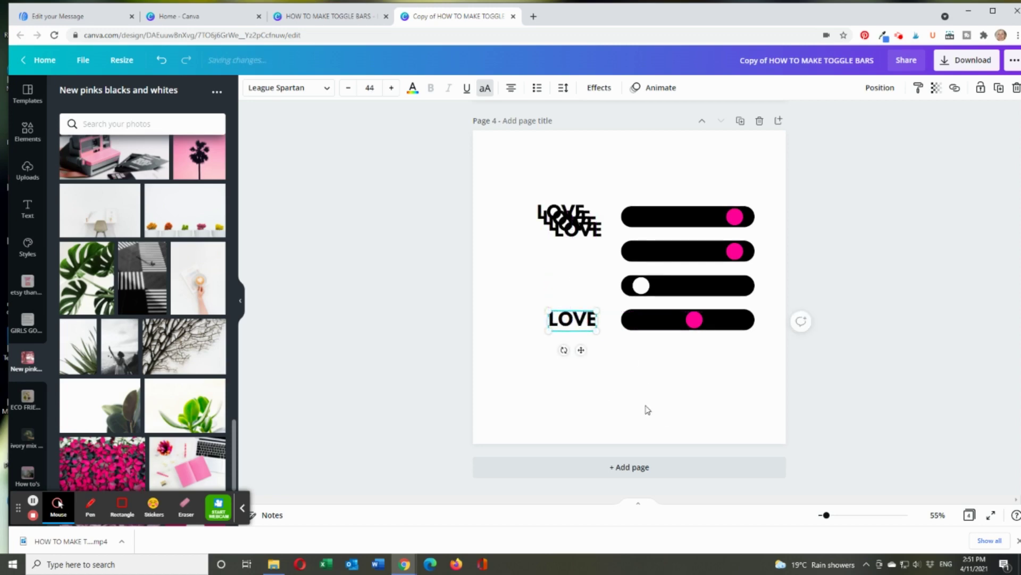
pyautogui.hotkey('ctrl', 'd')
pyautogui.moveTo(568, 224); pyautogui.dragTo(572, 251)
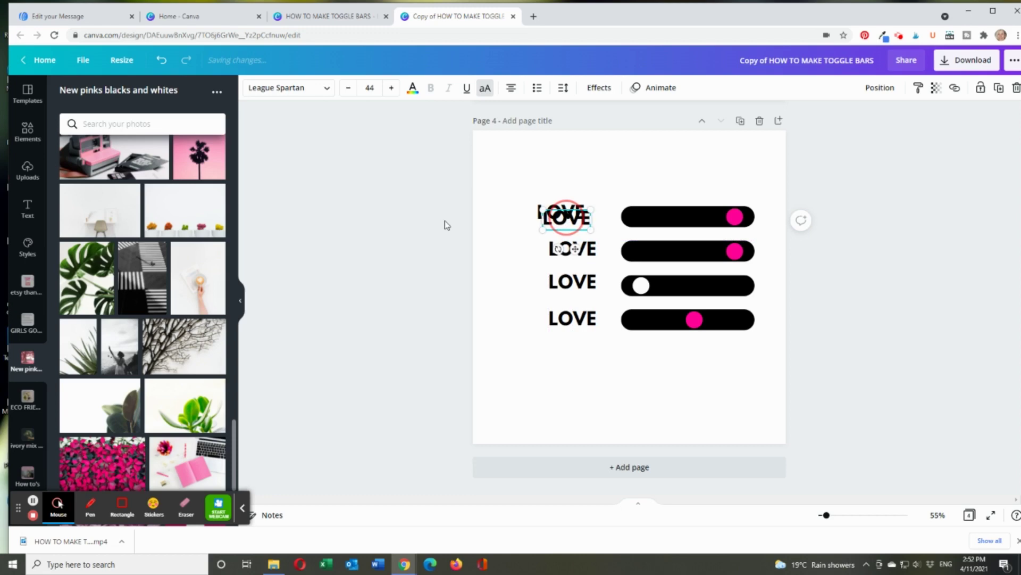
pyautogui.moveTo(558, 217); pyautogui.dragTo(331, 233)
# Tidy up the four LOVE labels into an evenly spaced, aligned column.
pyautogui.moveTo(515, 183); pyautogui.dragTo(581, 339)
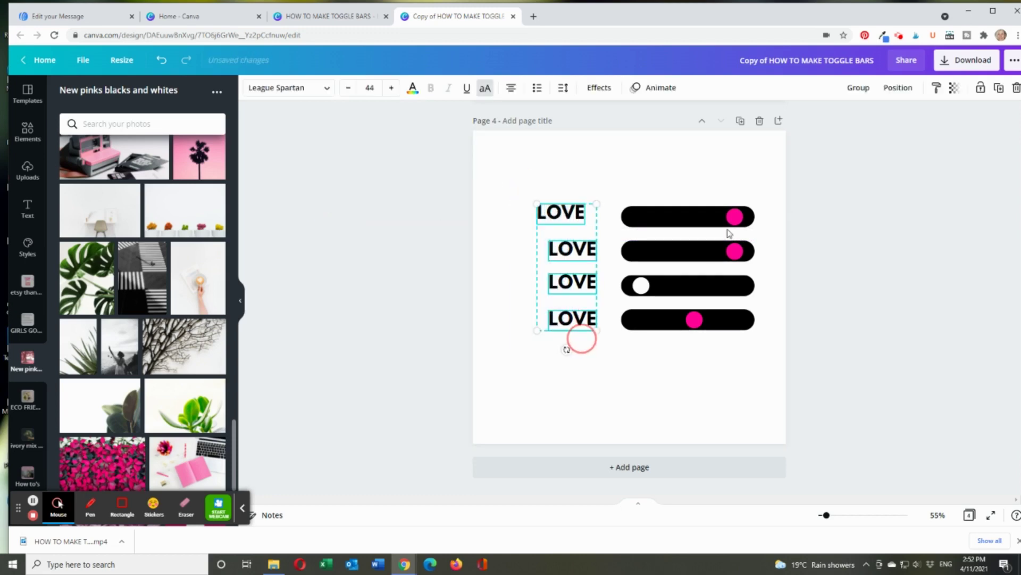
pyautogui.click(898, 88)
pyautogui.click(752, 301)
pyautogui.click(885, 365)
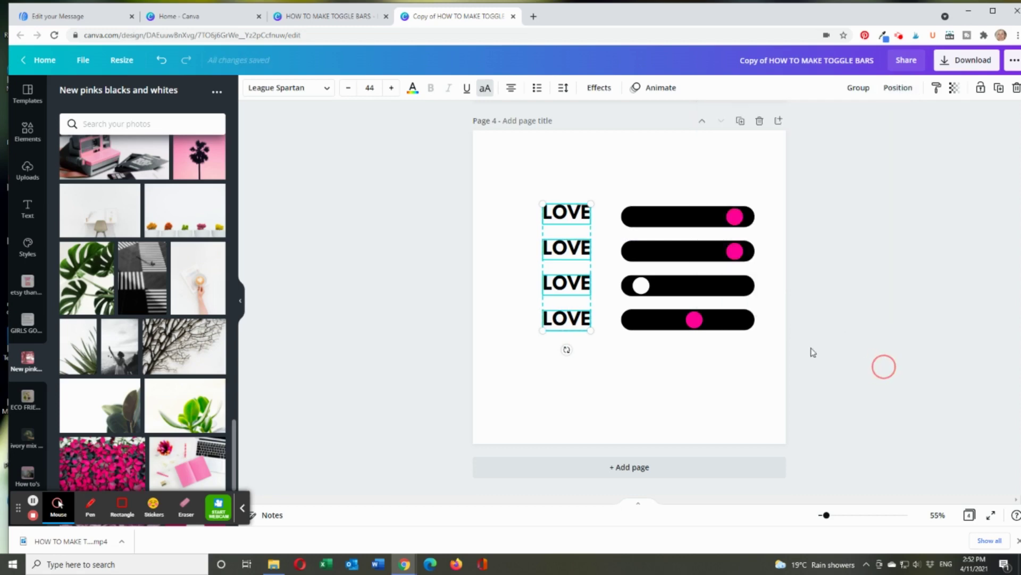
pyautogui.click(902, 334)
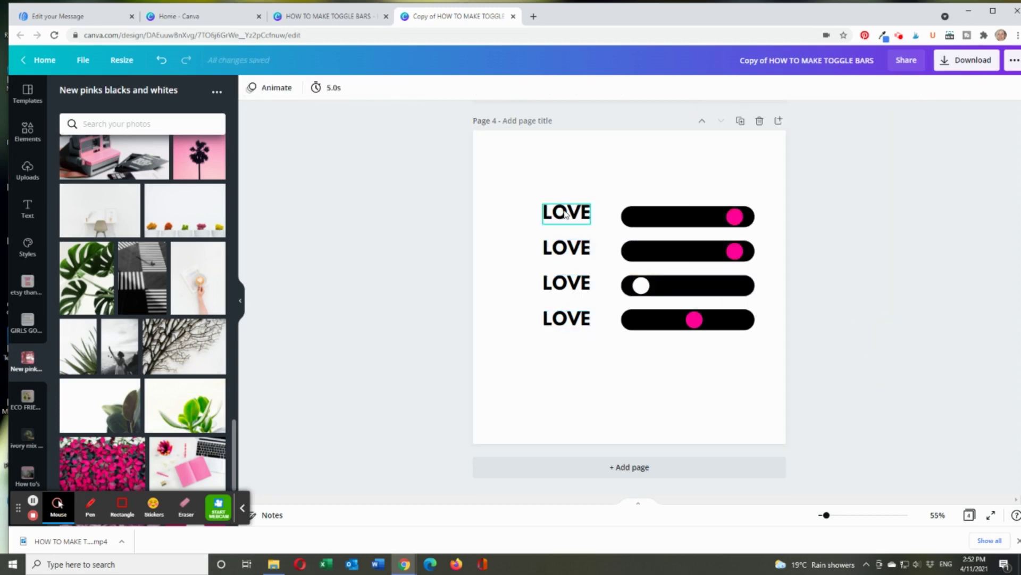
# Replace the second label's text with JOY and left-align it.
pyautogui.moveTo(566, 212); pyautogui.dragTo(566, 211)
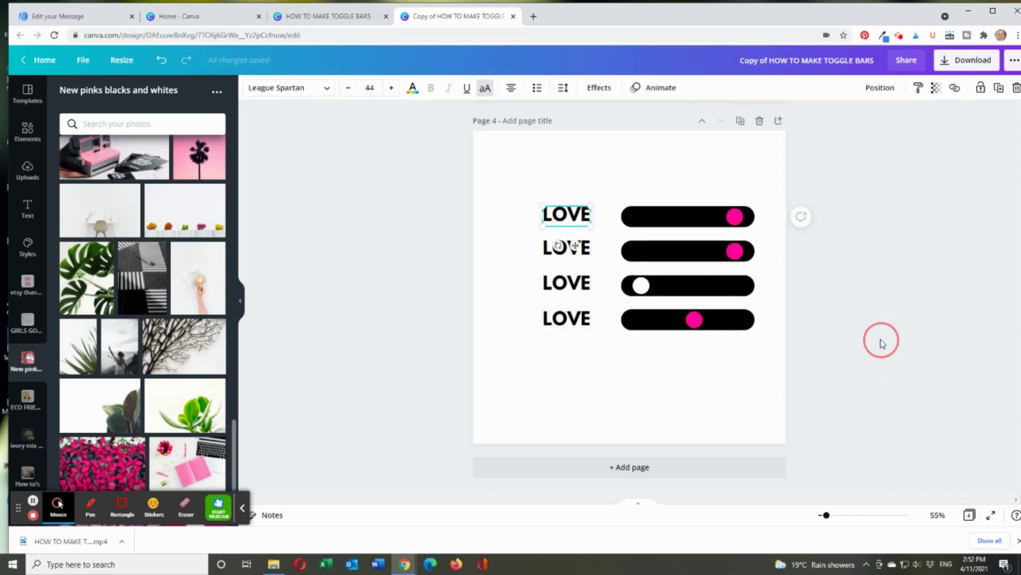
pyautogui.click(881, 341)
pyautogui.click(590, 247)
pyautogui.click(590, 246)
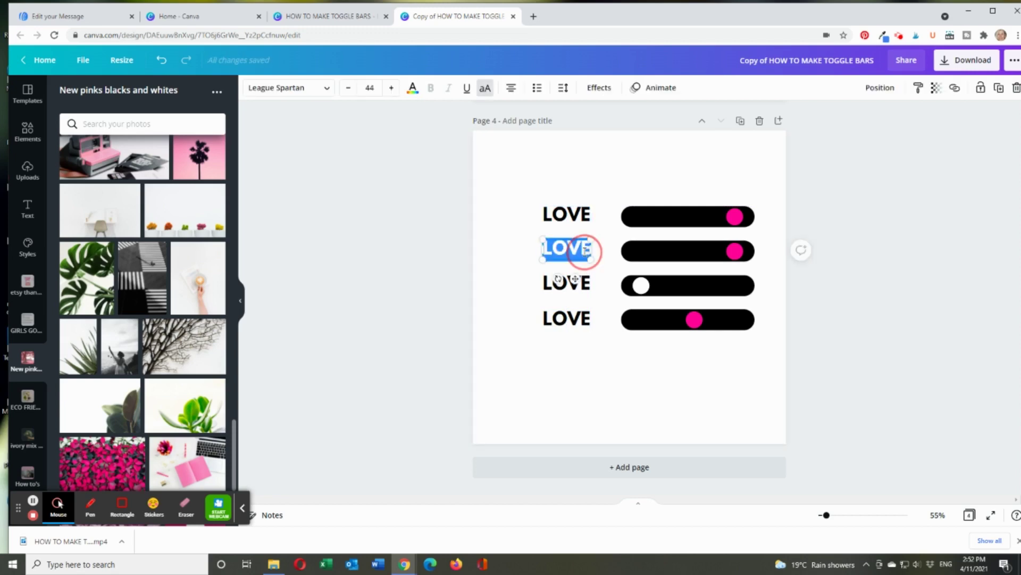
pyautogui.write('JOY')
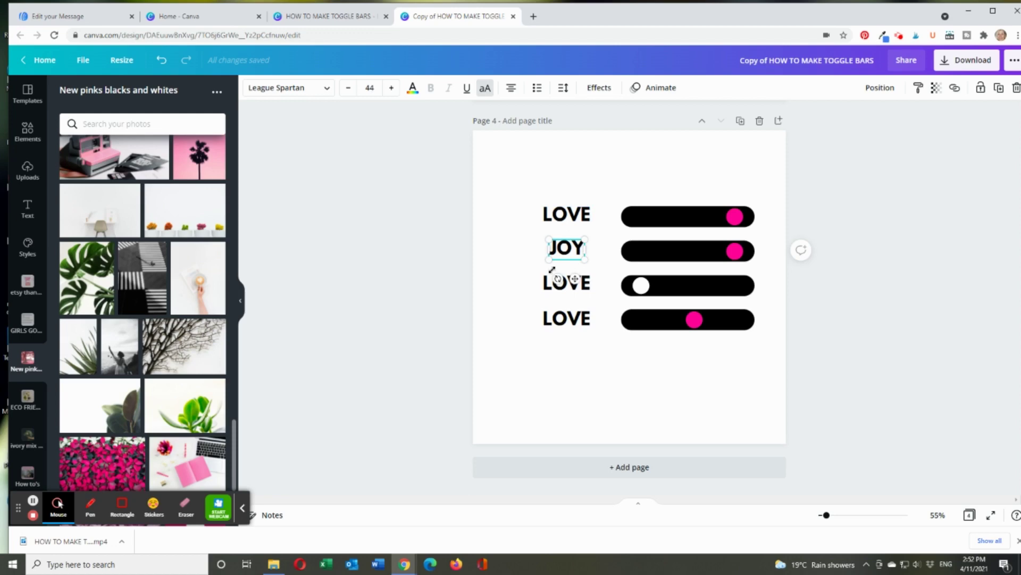
pyautogui.click(510, 88)
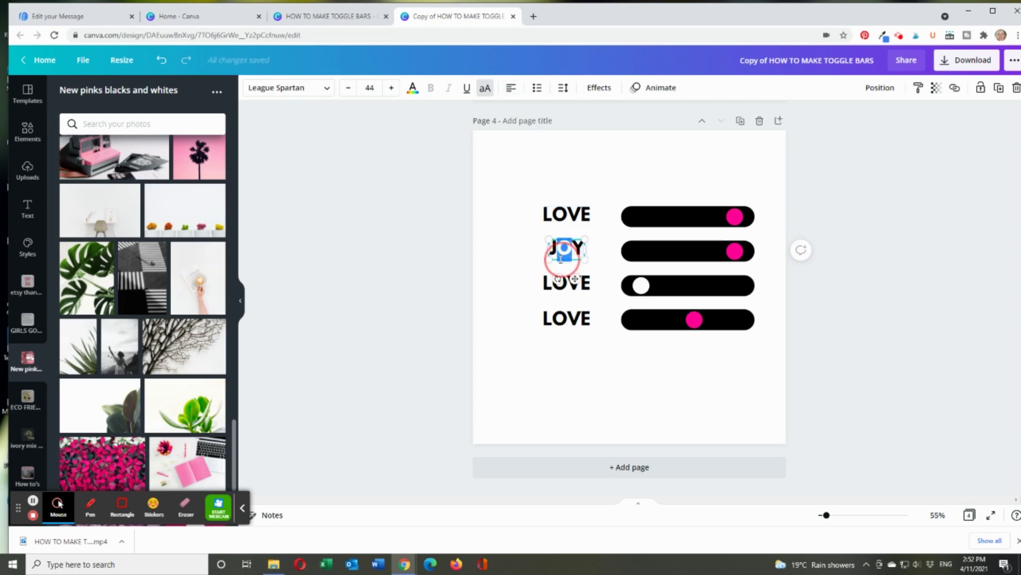
pyautogui.click(468, 251)
# Select all four labels and check their alignment in the Position options.
pyautogui.click(574, 257)
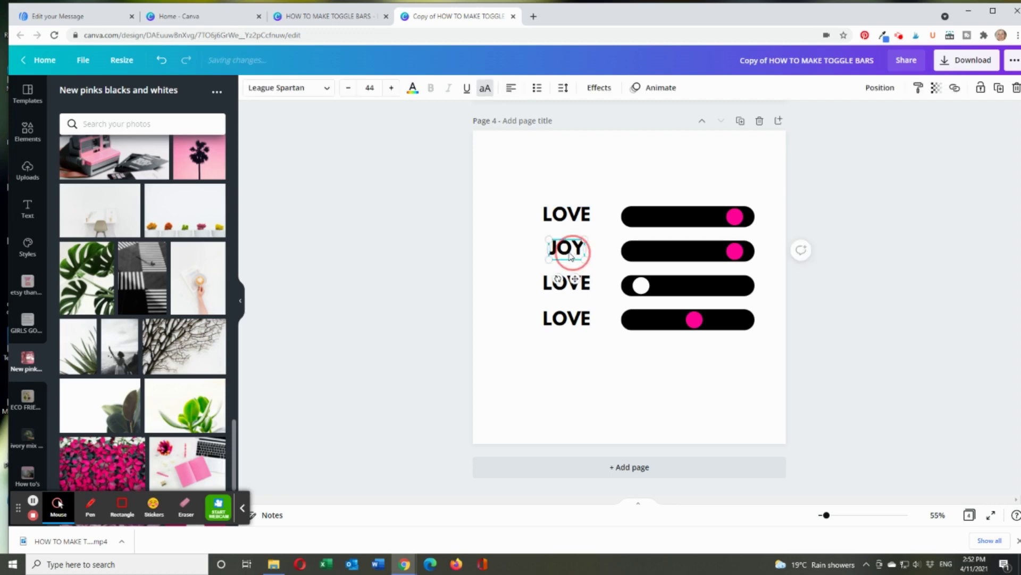
pyautogui.moveTo(533, 186); pyautogui.dragTo(565, 359)
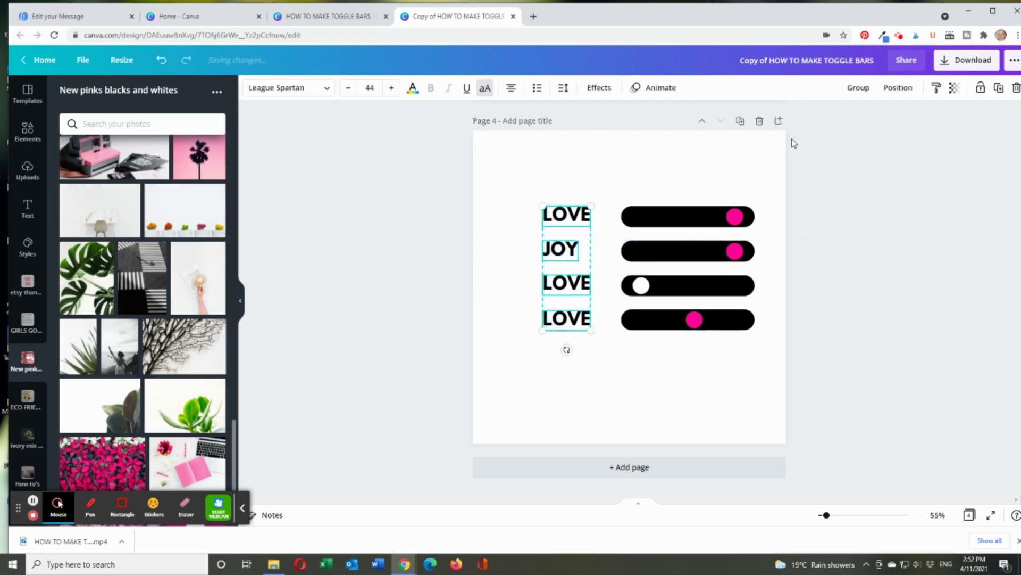
pyautogui.click(900, 90)
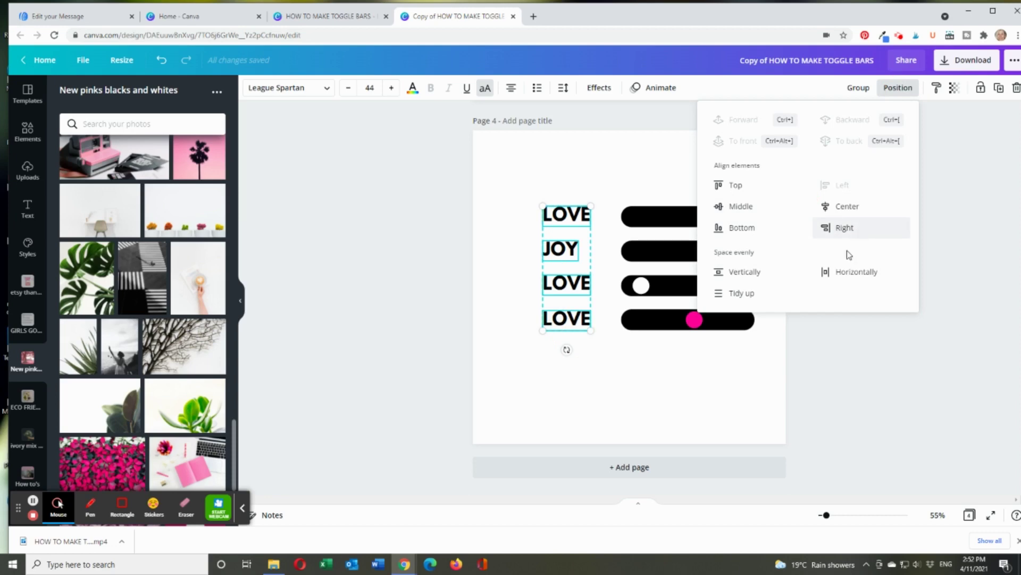
pyautogui.click(893, 374)
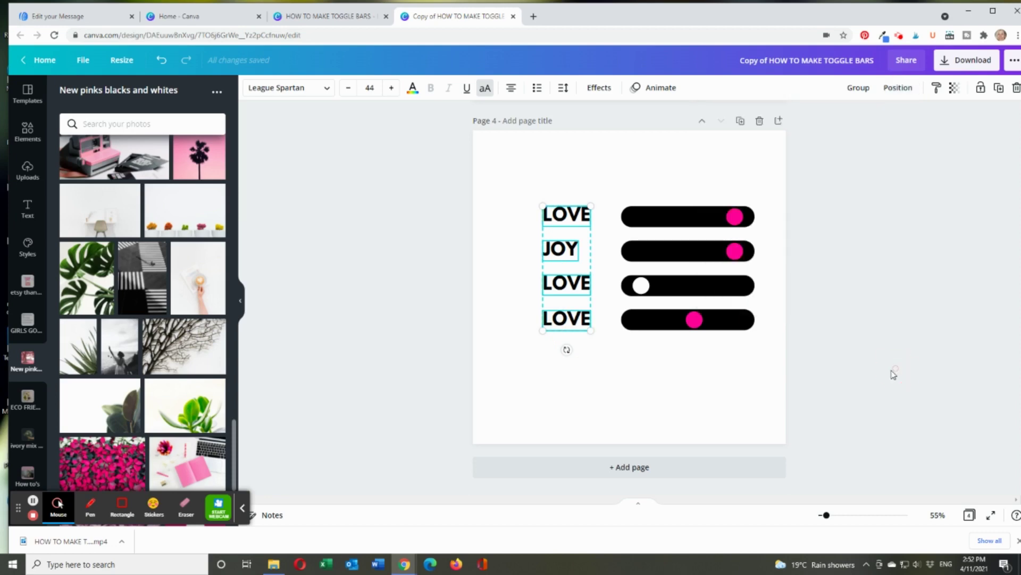
pyautogui.click(896, 383)
pyautogui.click(691, 406)
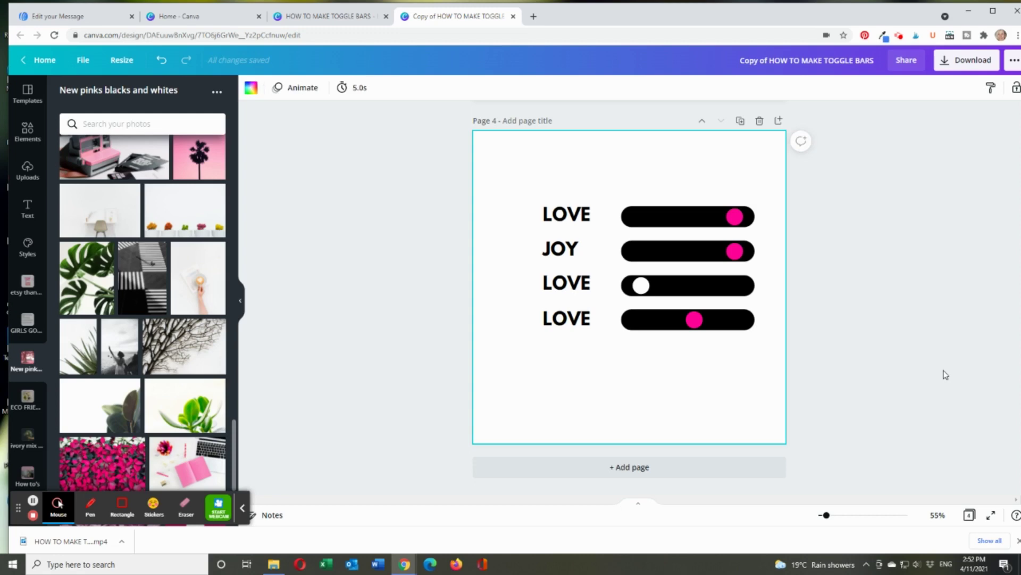
# Drop the tree-branch photo onto page 4 as its background and confirm the crop.
pyautogui.click(725, 403)
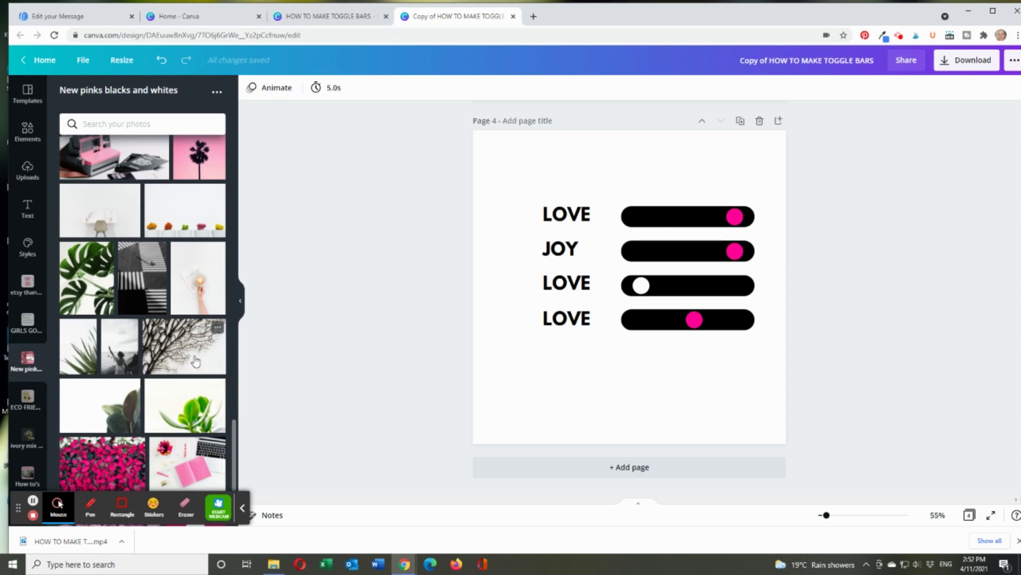
pyautogui.moveTo(193, 360); pyautogui.dragTo(477, 349)
pyautogui.click(873, 399)
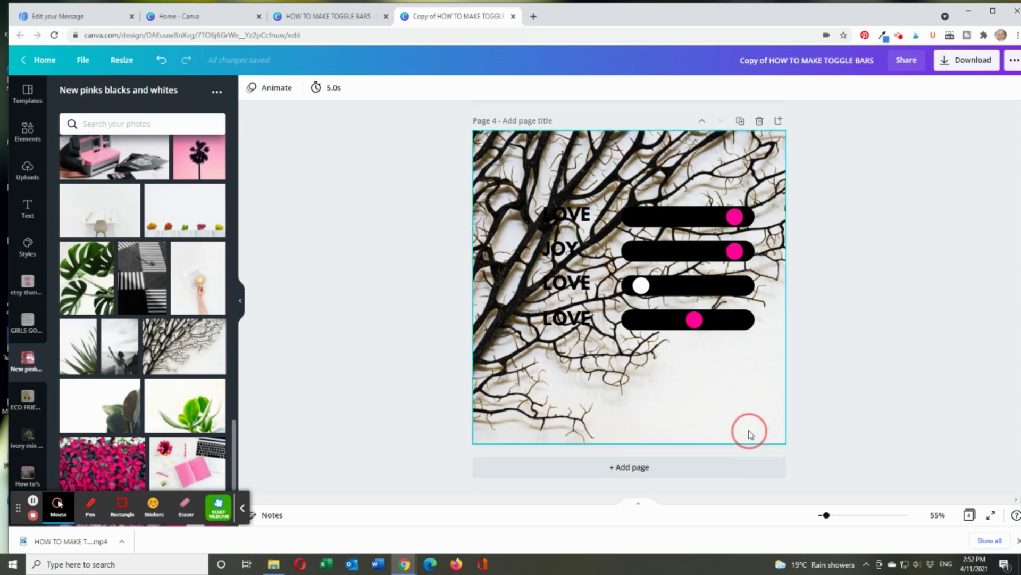
pyautogui.click(708, 411)
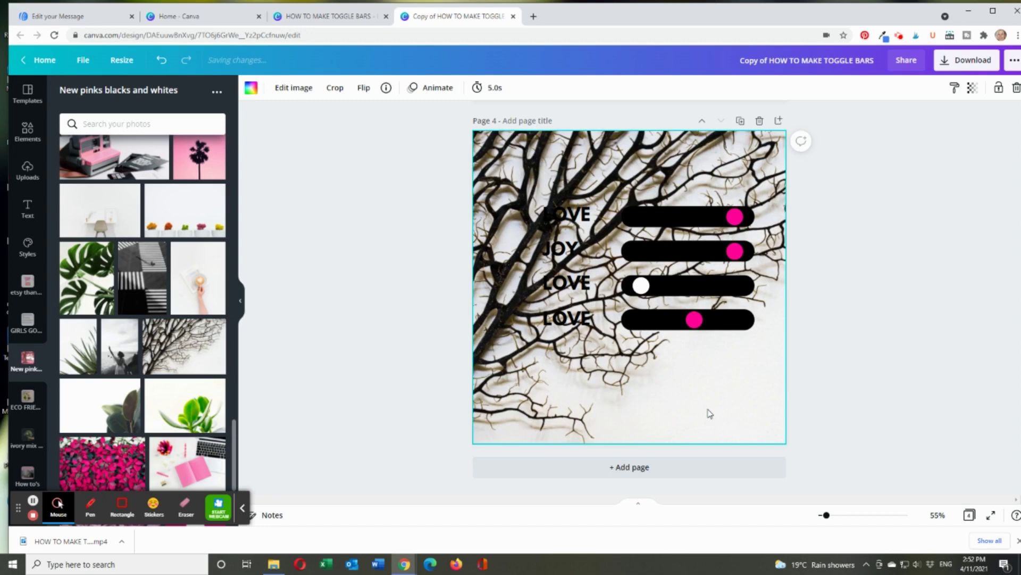
pyautogui.doubleClick(708, 413)
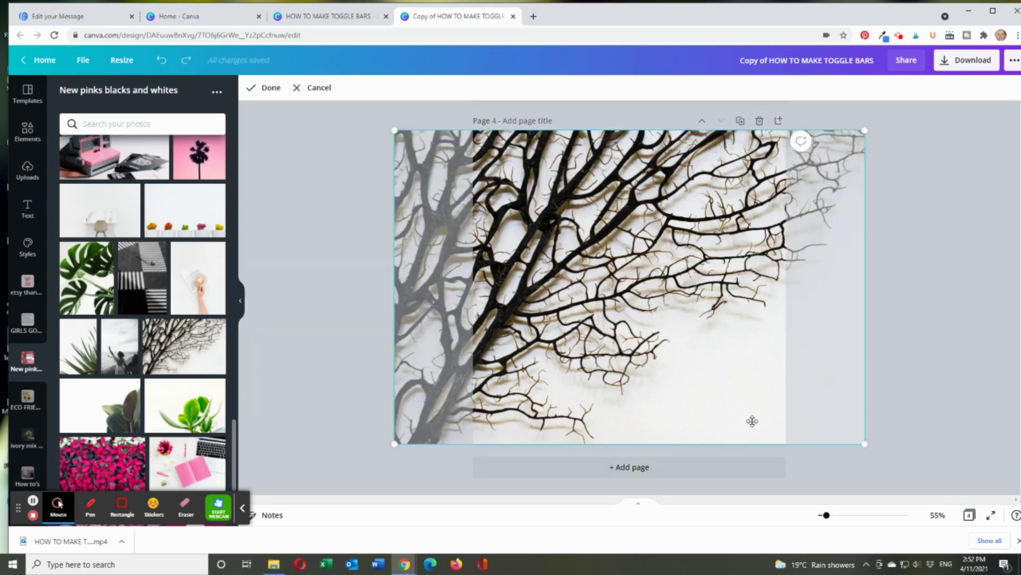
pyautogui.click(985, 402)
# Lower the background photo's transparency to 14.
pyautogui.click(750, 410)
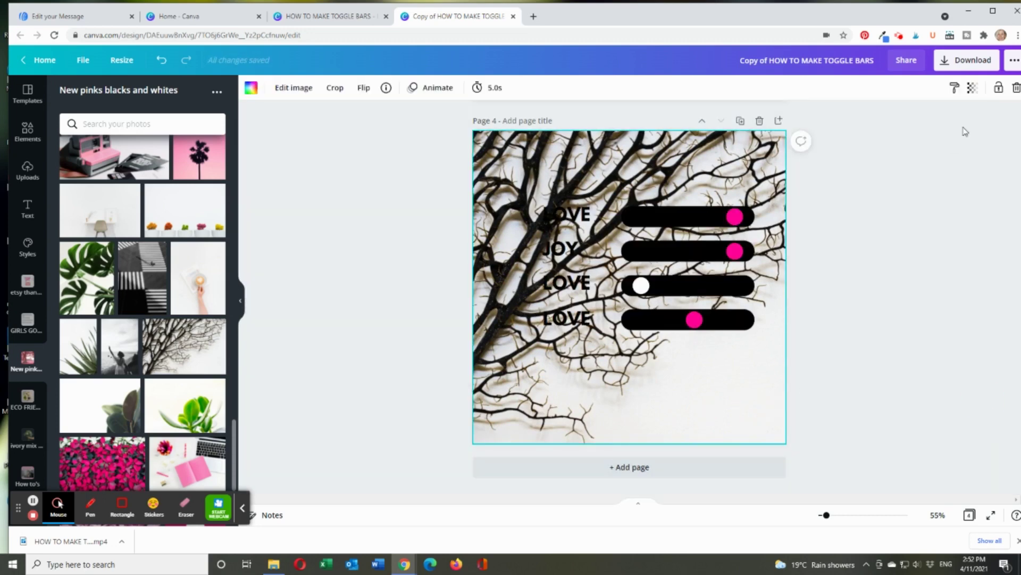
pyautogui.click(973, 90)
pyautogui.moveTo(938, 123); pyautogui.dragTo(880, 124)
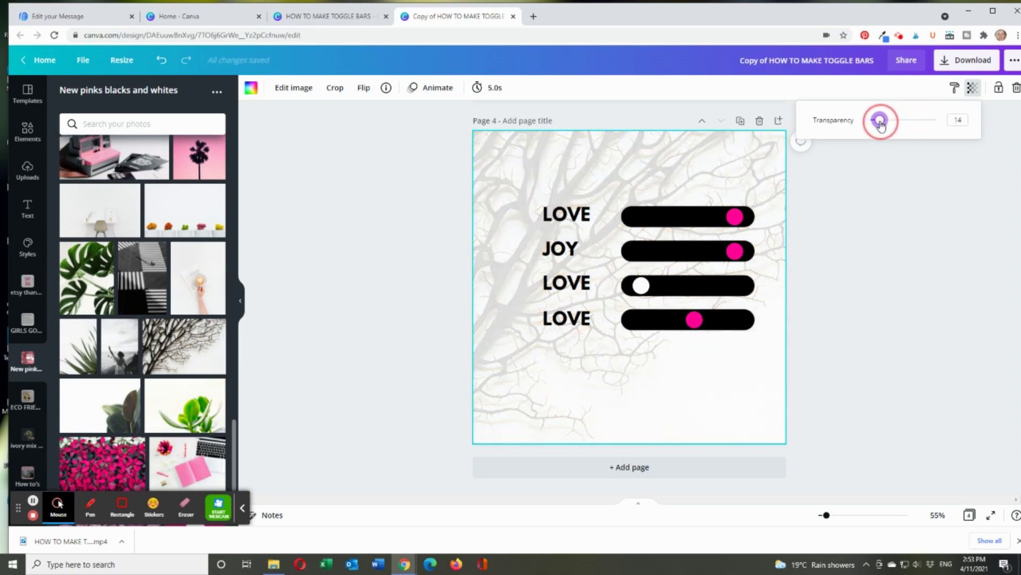
pyautogui.press('Escape')
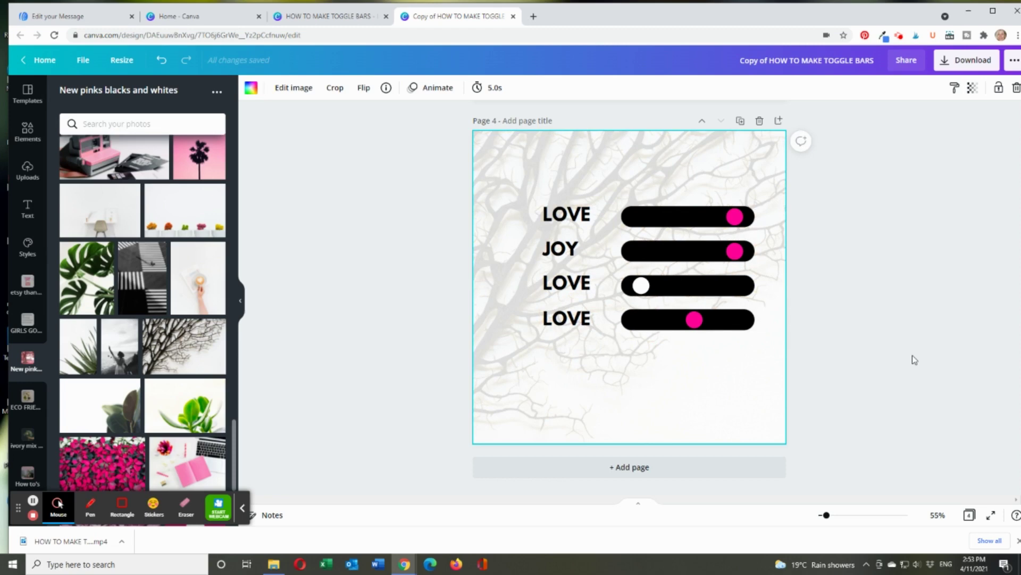
# Drag the labels and toggle bars together onto the page's centre guides.
pyautogui.moveTo(525, 177); pyautogui.dragTo(766, 394)
pyautogui.moveTo(645, 320); pyautogui.dragTo(623, 339)
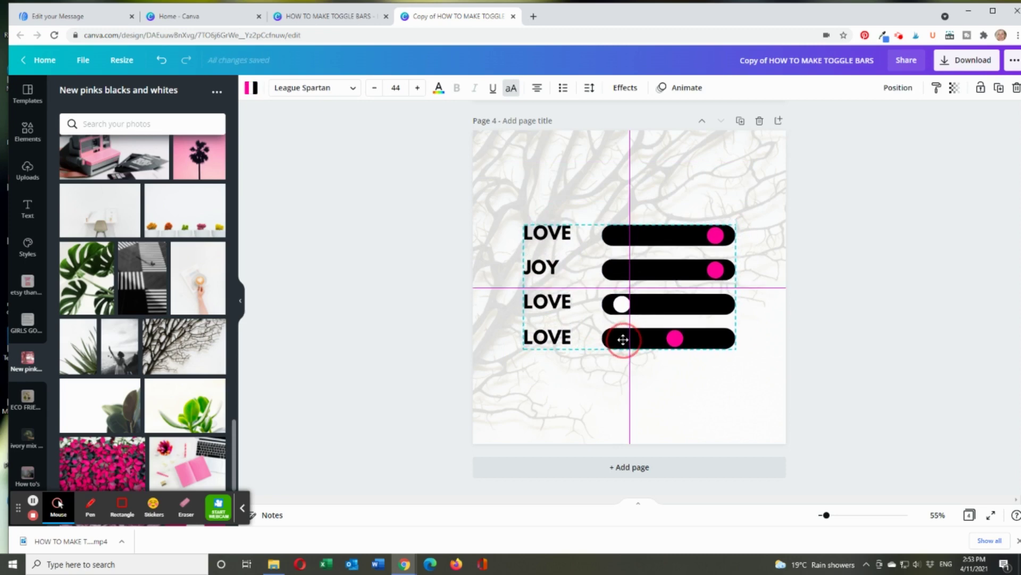
pyautogui.moveTo(640, 344); pyautogui.dragTo(640, 343)
pyautogui.click(931, 359)
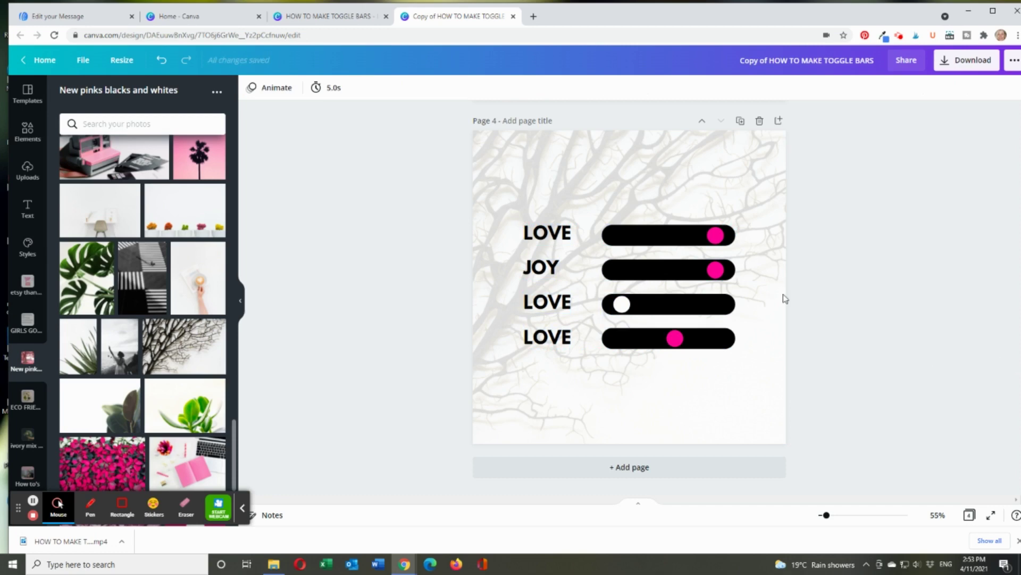
# Recolour the JOY toggle bar green, replacing a briefly tried light pink.
pyautogui.click(656, 272)
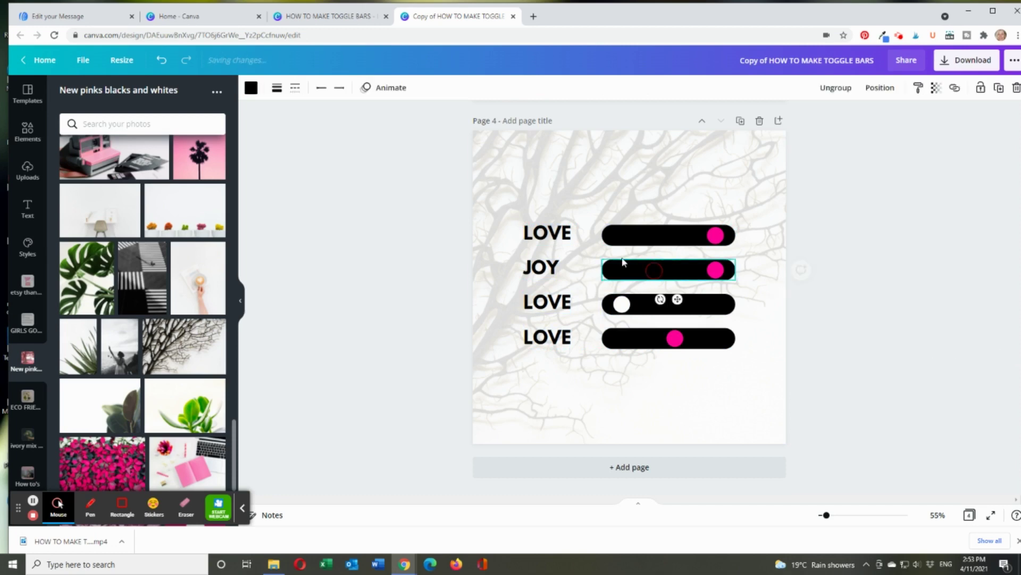
pyautogui.click(252, 92)
pyautogui.click(214, 253)
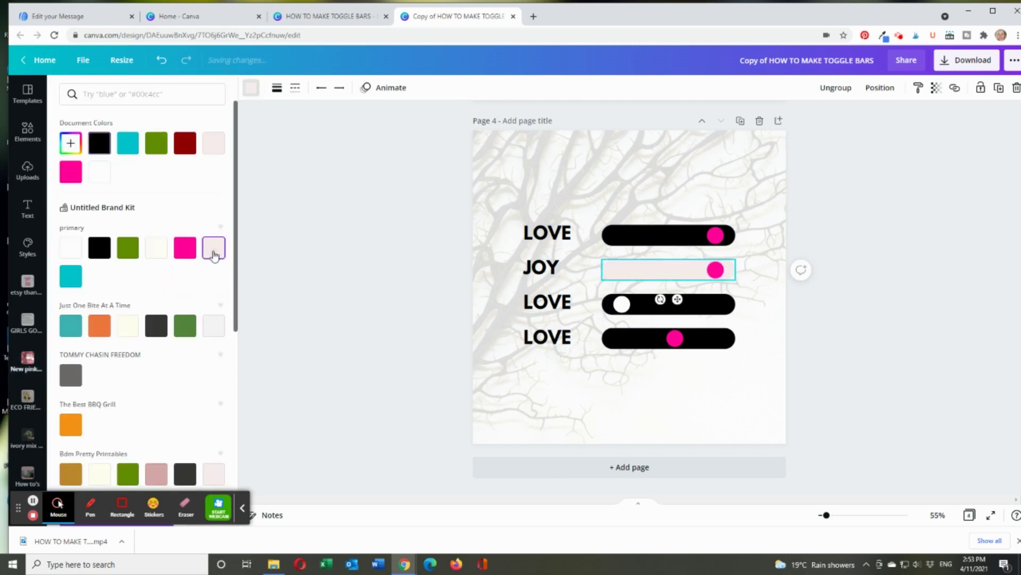
pyautogui.click(132, 251)
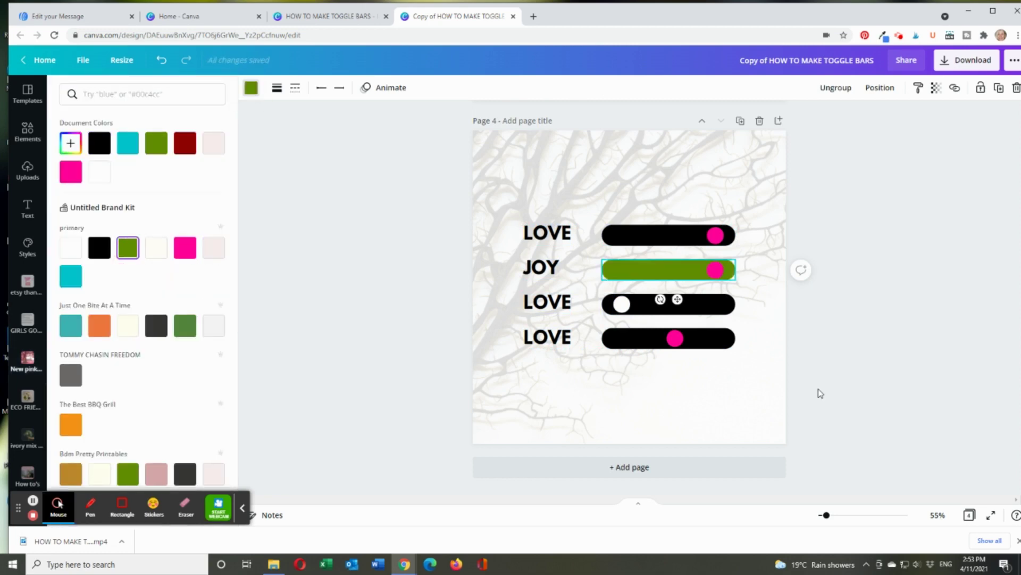
pyautogui.press('Escape')
# Colour the bottom LOVE toggle bar light pink.
pyautogui.click(707, 340)
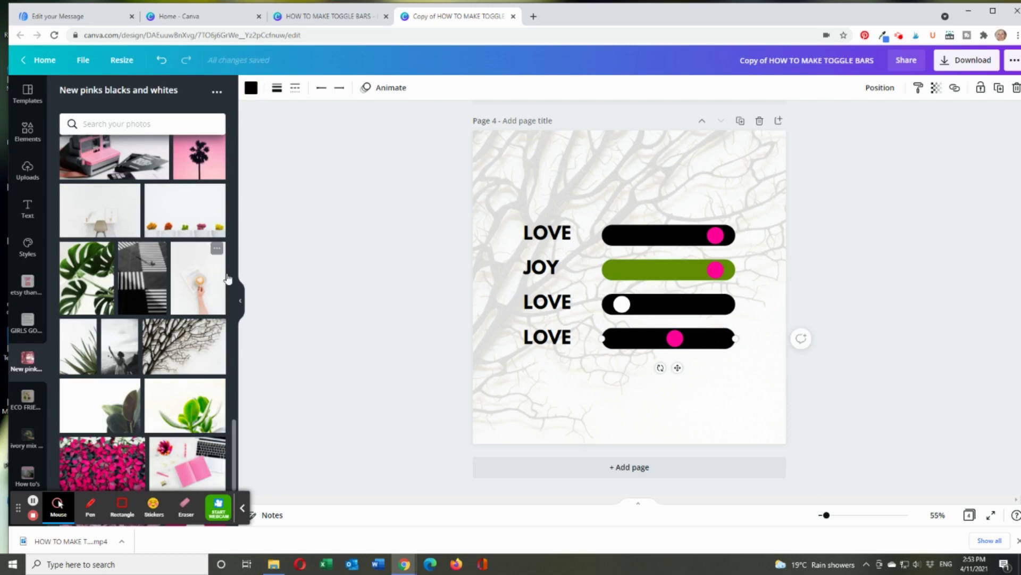
pyautogui.click(251, 88)
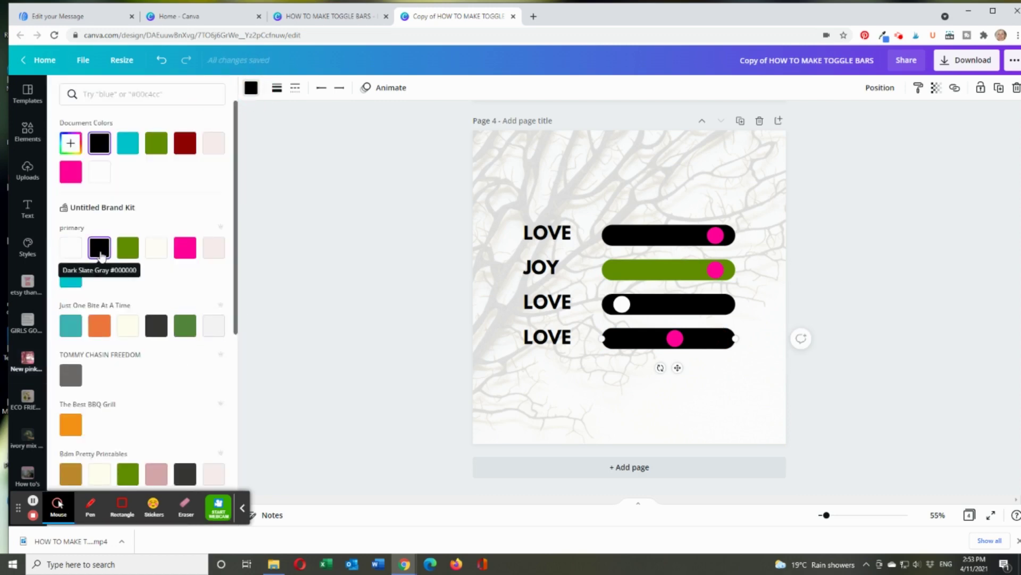
pyautogui.click(213, 248)
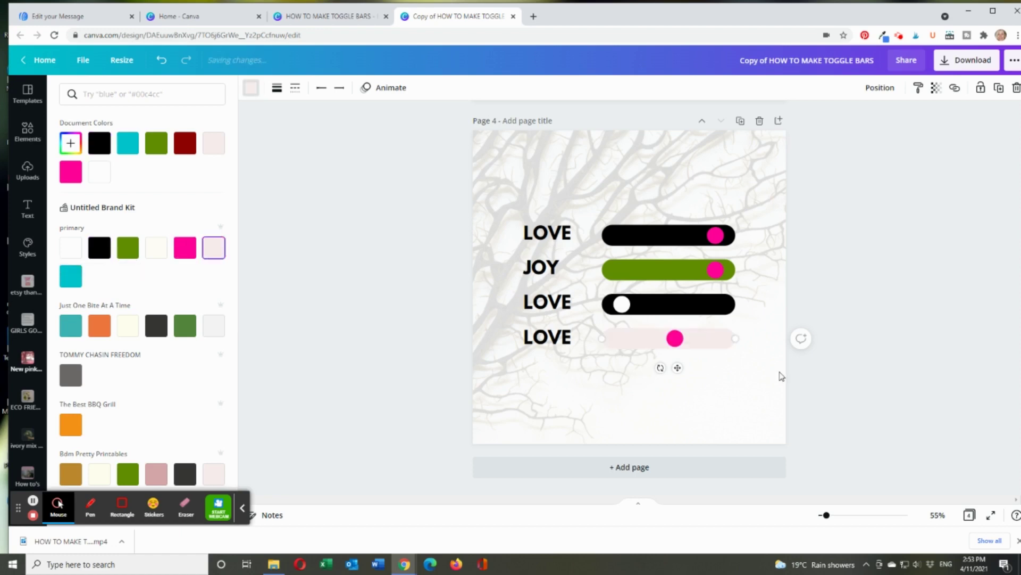
pyautogui.click(842, 376)
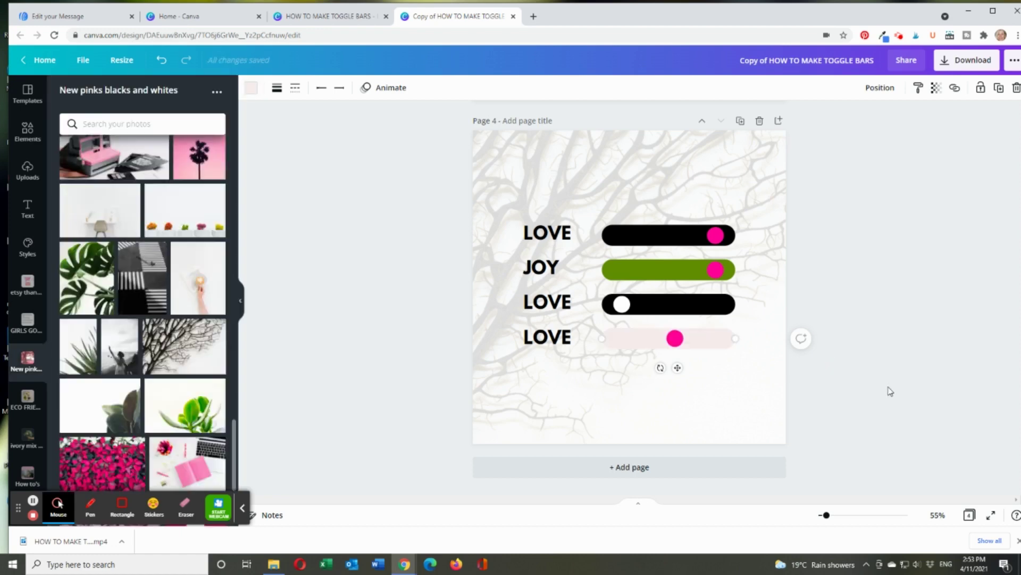